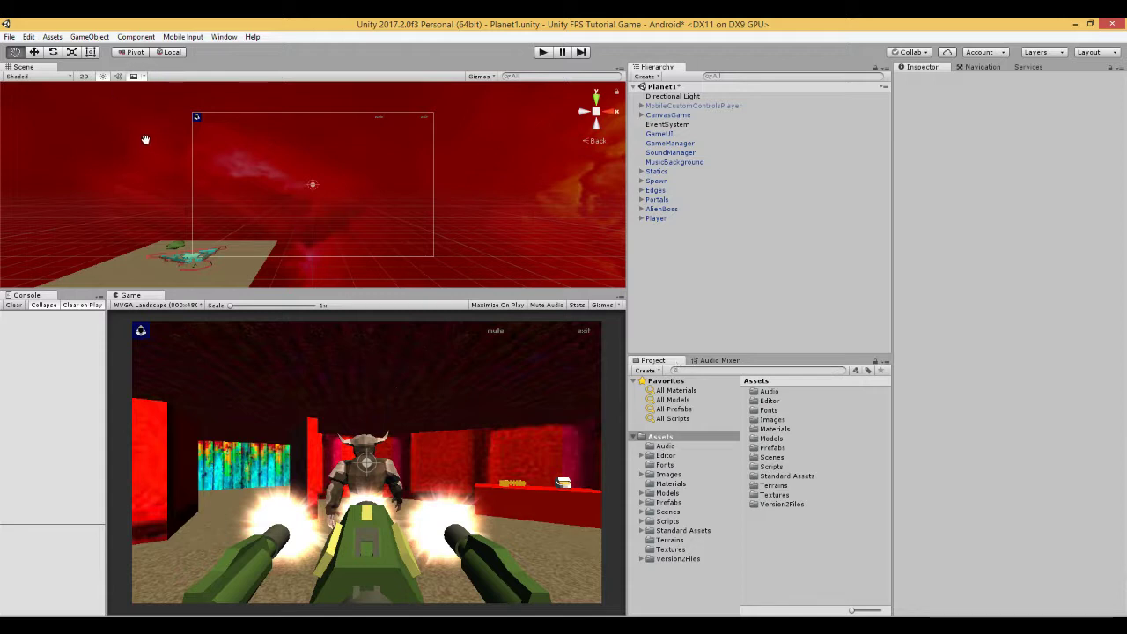
left_click(53, 39)
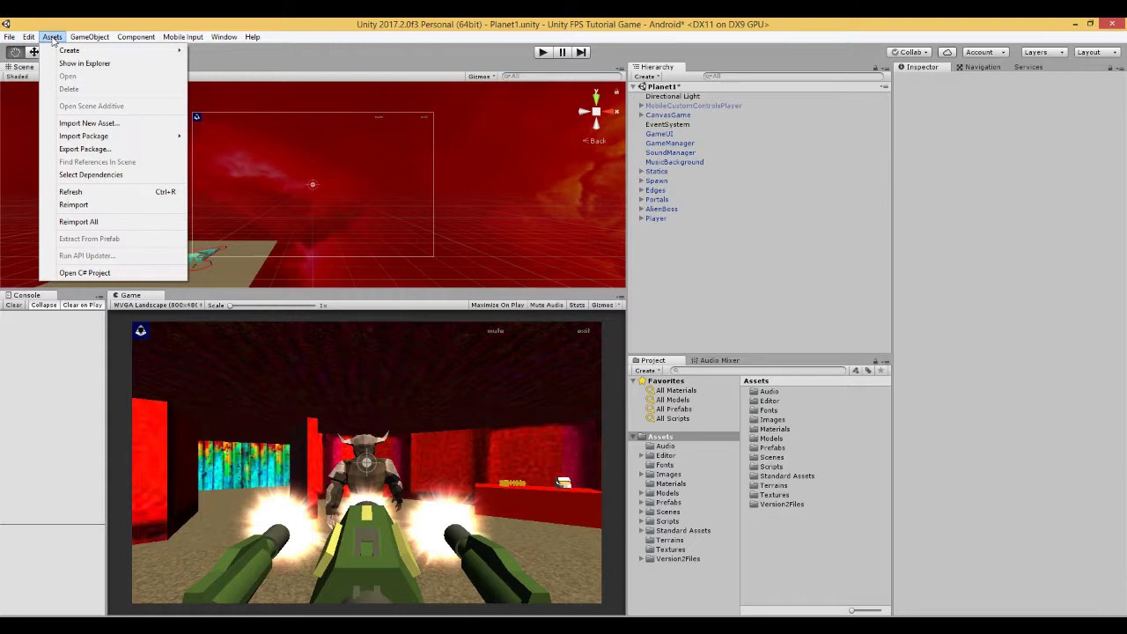
mouse_move(176, 136)
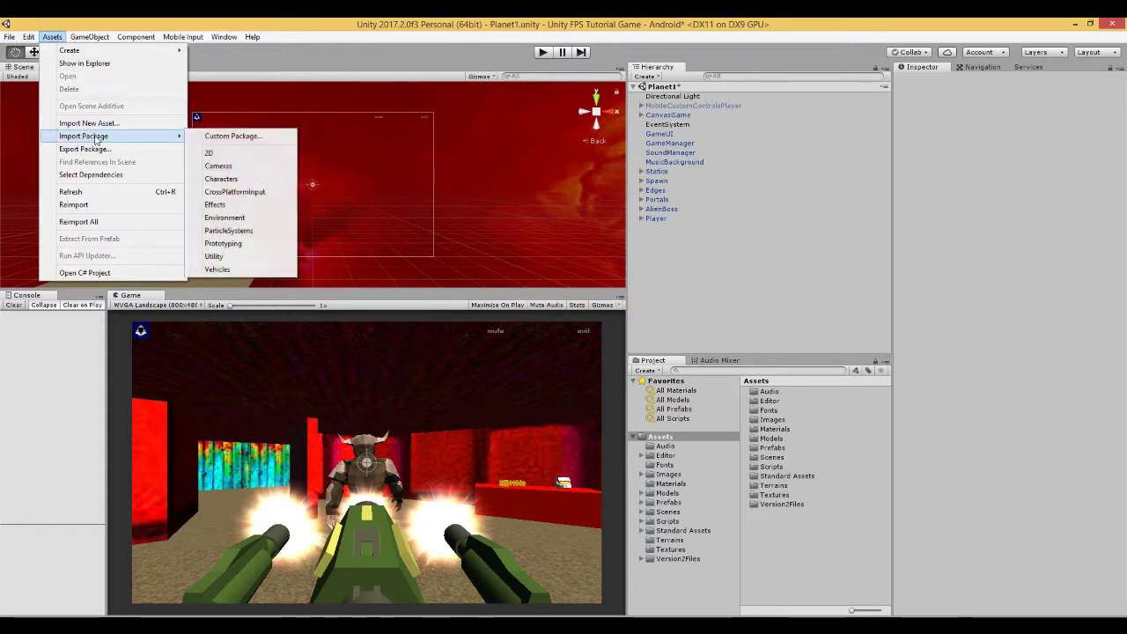
left_click(225, 256)
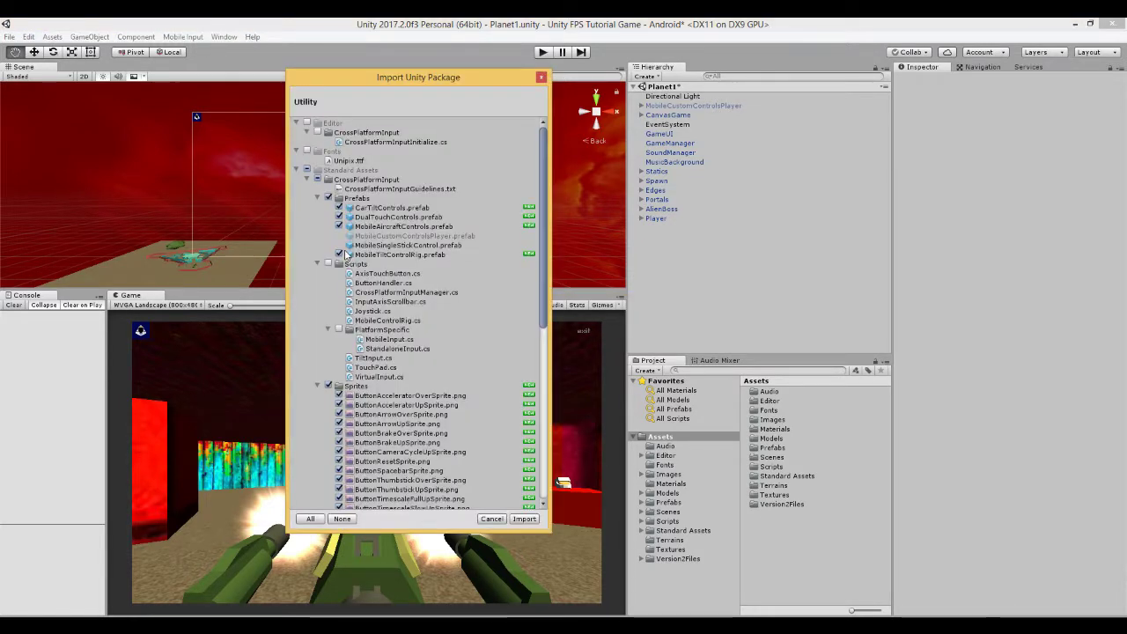
left_click_drag(545, 199, 553, 424)
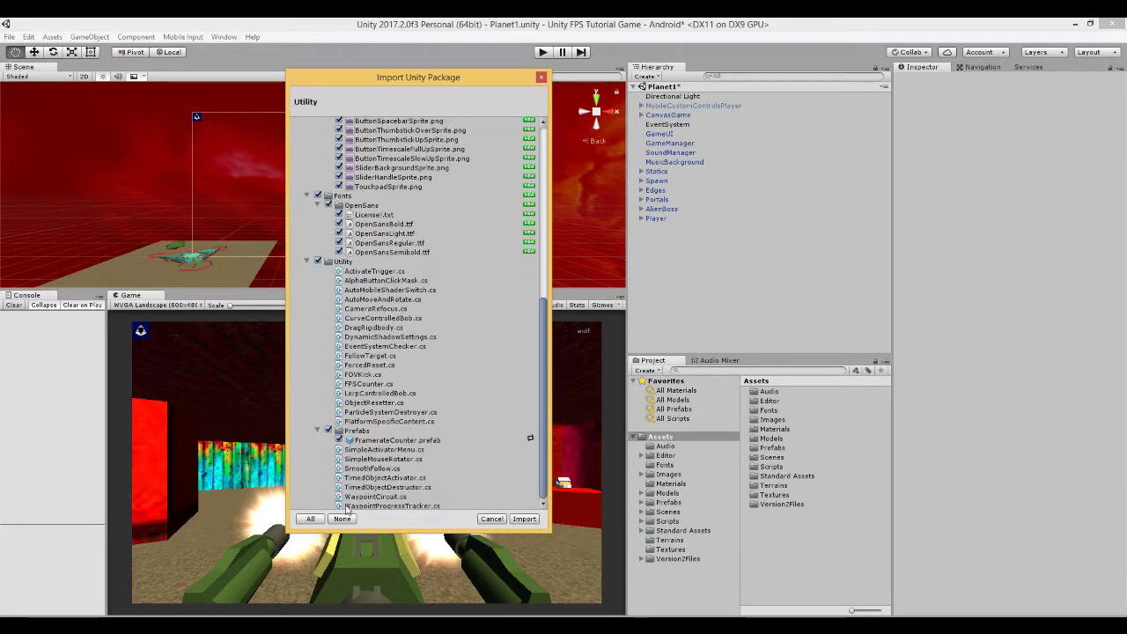
left_click(342, 519)
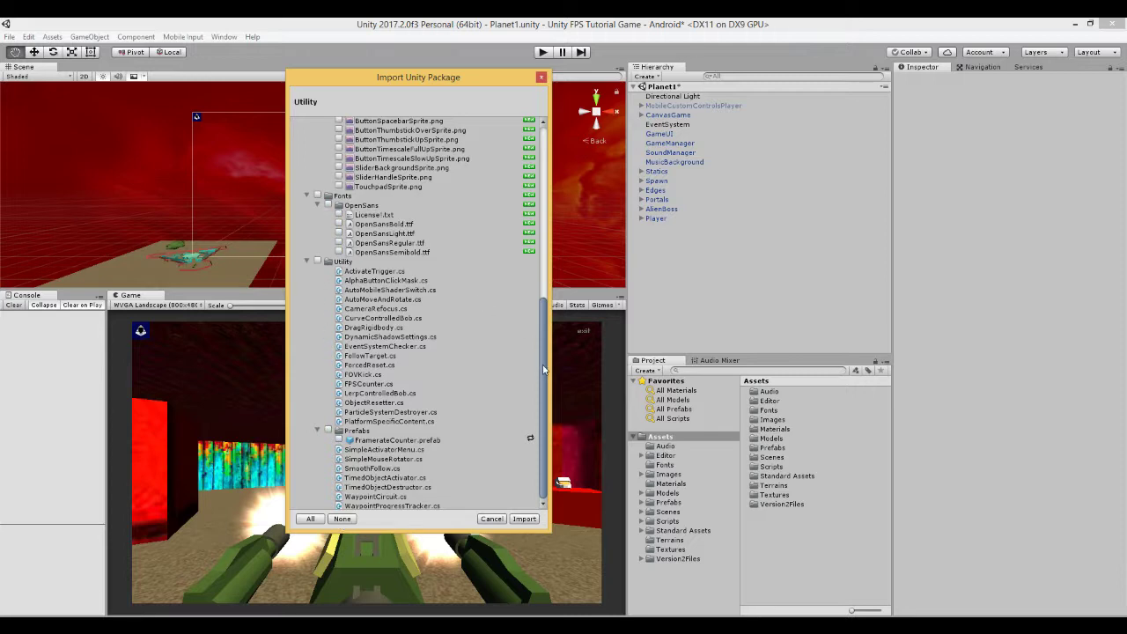
mouse_move(543, 370)
left_mouse_down()
mouse_move(545, 309)
mouse_move(544, 380)
left_mouse_up()
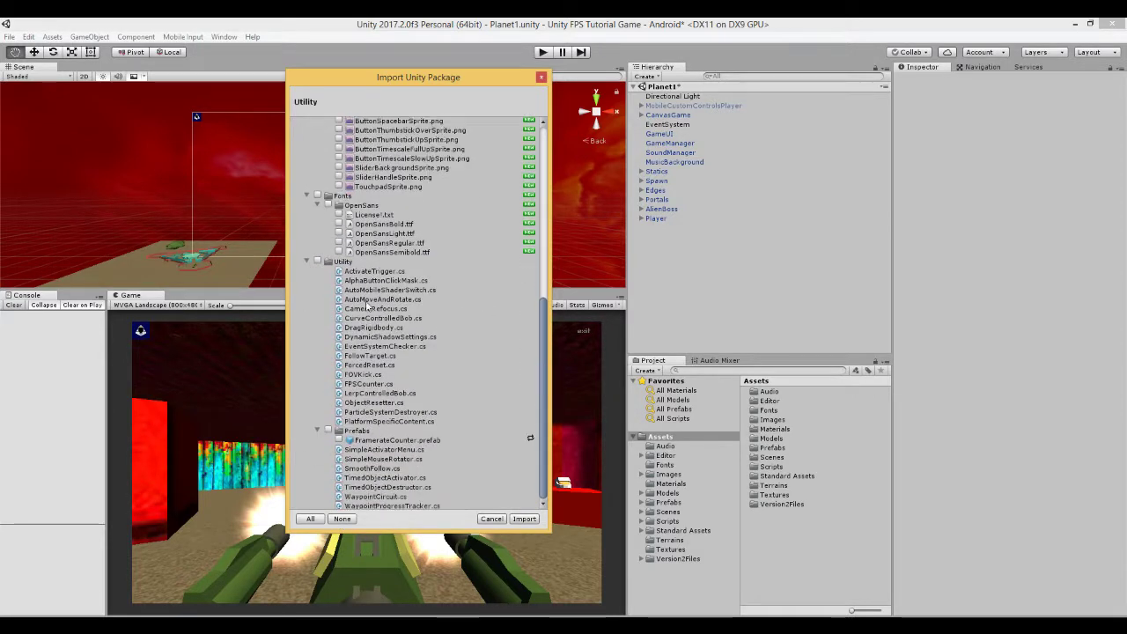
left_click(318, 261)
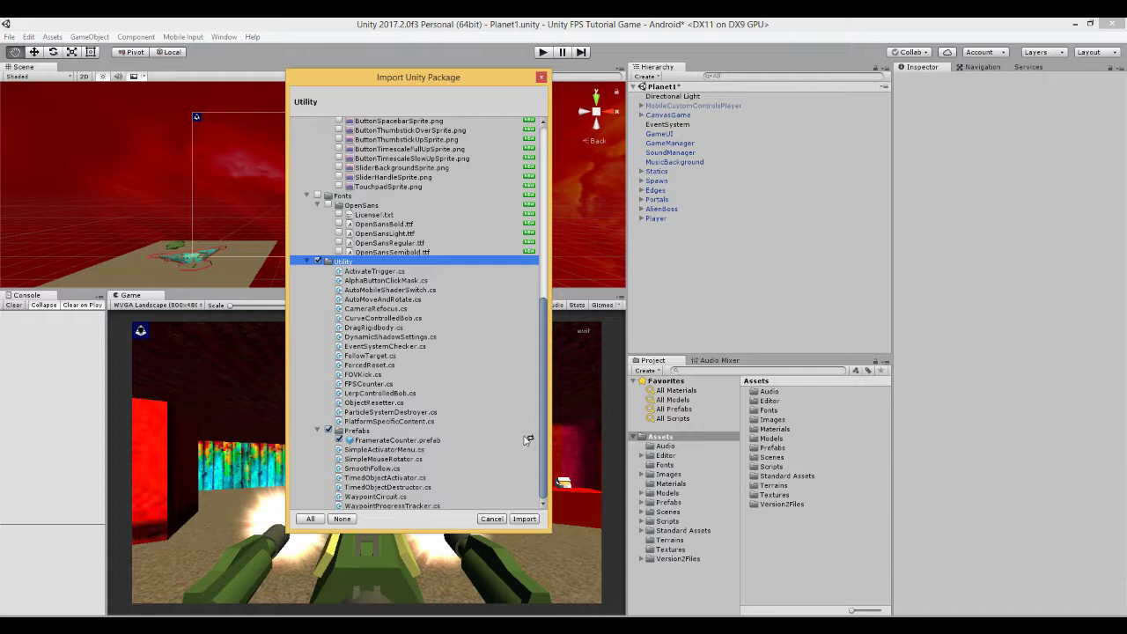
left_click(540, 78)
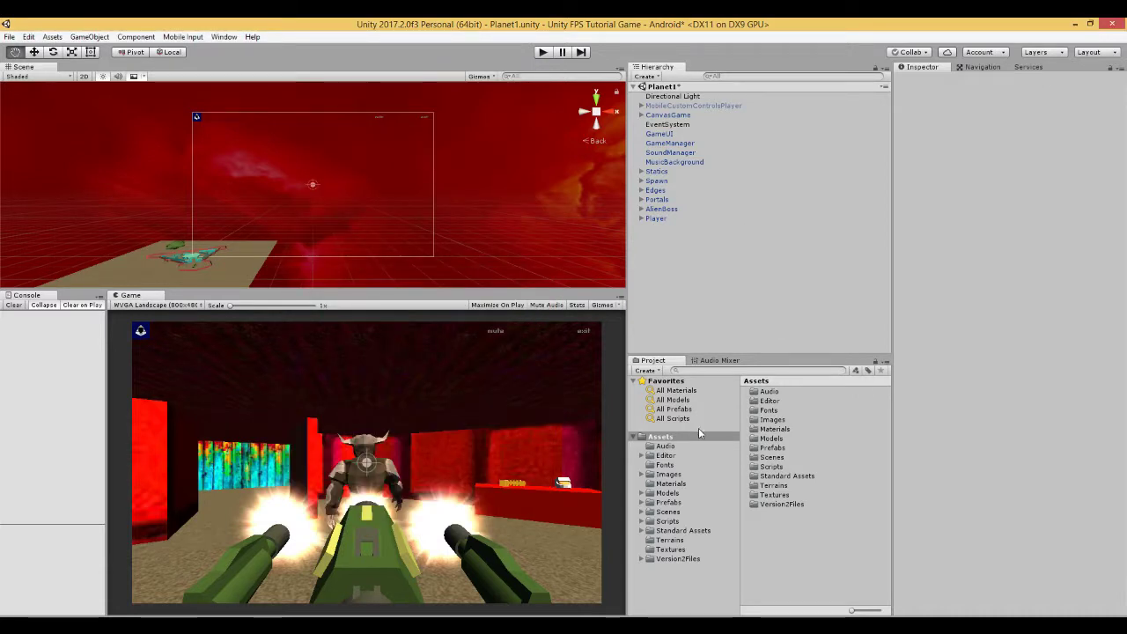
Step: Add the FramerateCounter prefab from Standard Assets > Utility > Prefabs to the Planet1 scene hierarchy
left_click(659, 531)
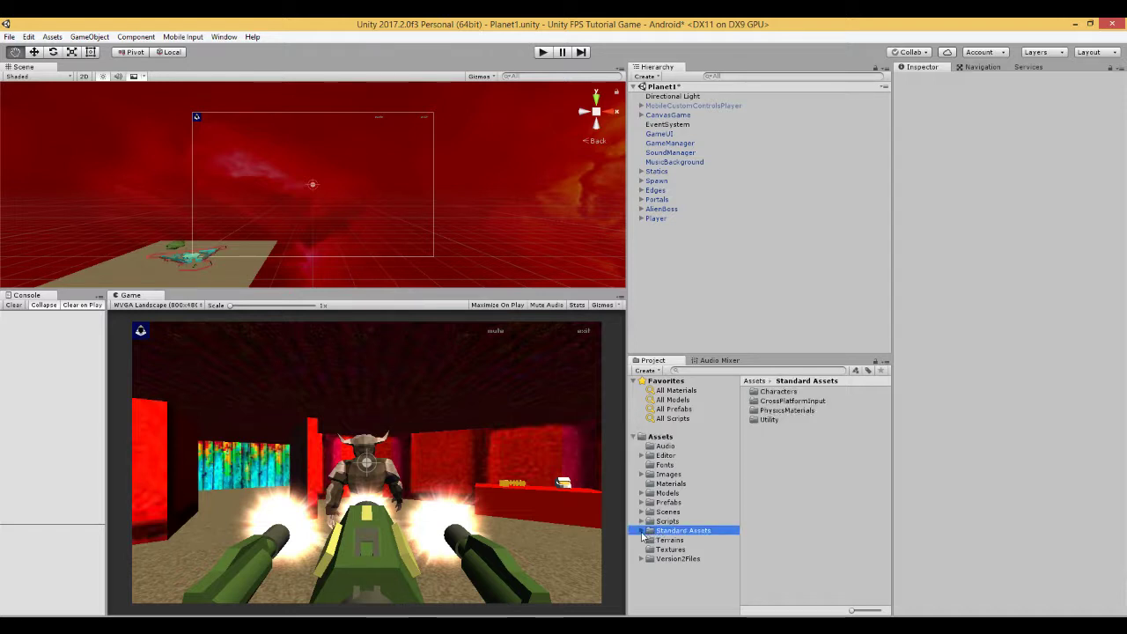
left_click(642, 531)
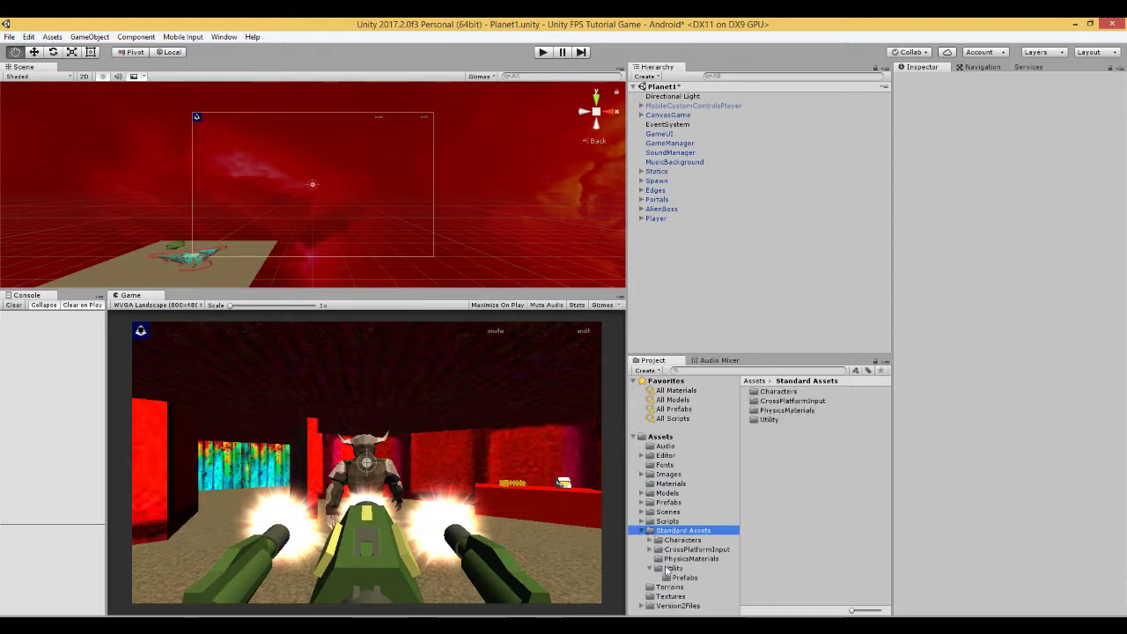
left_click(671, 569)
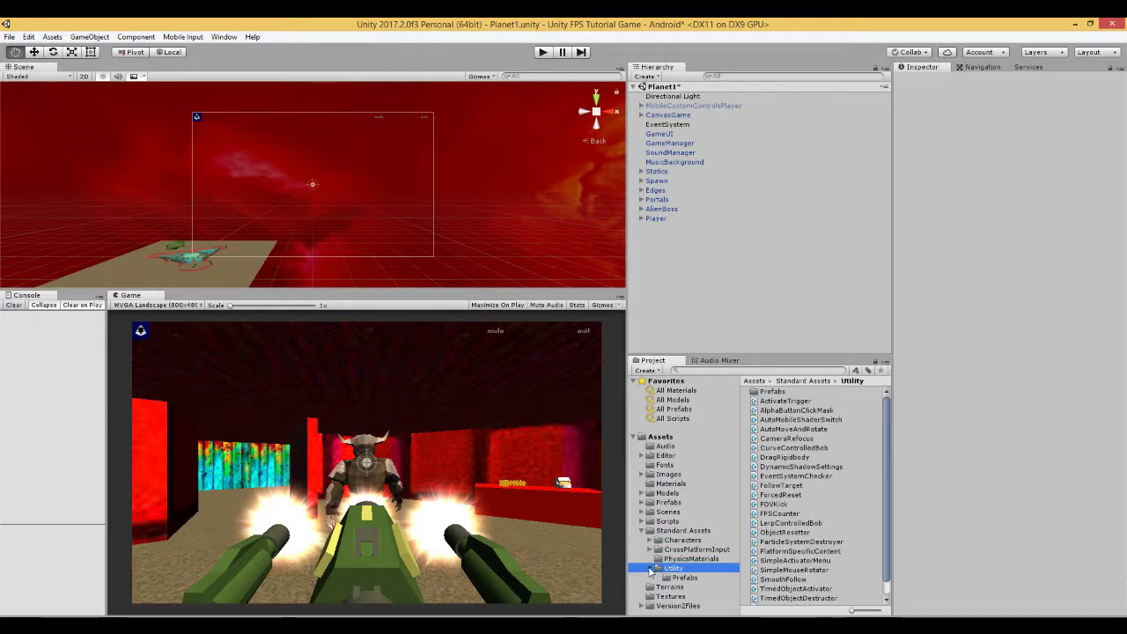
left_click_drag(699, 354, 700, 245)
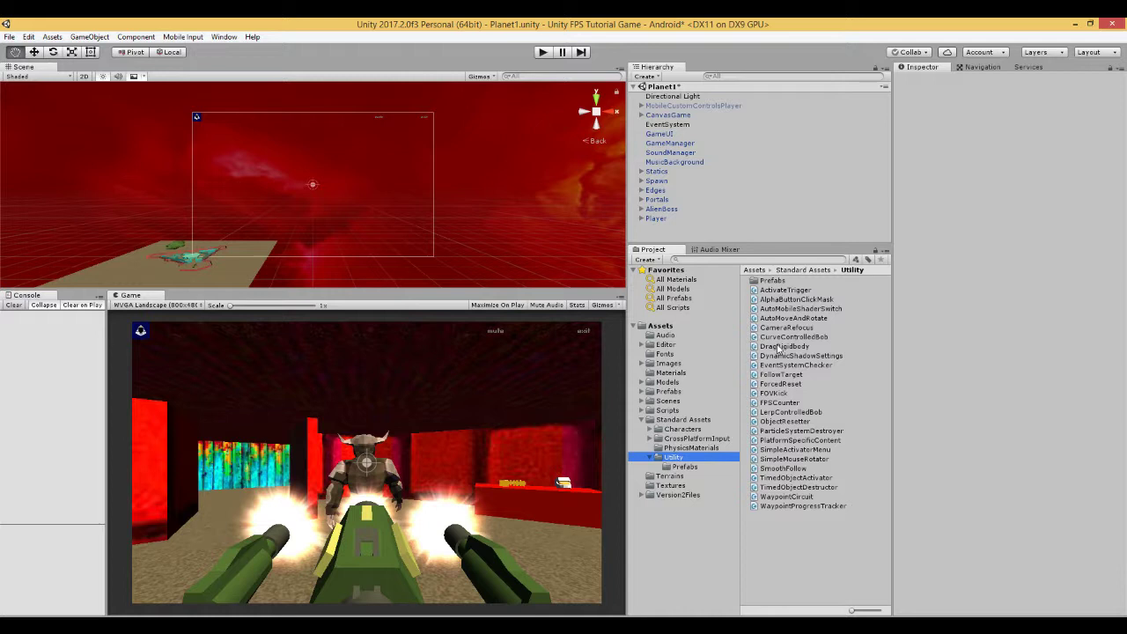
left_click(686, 469)
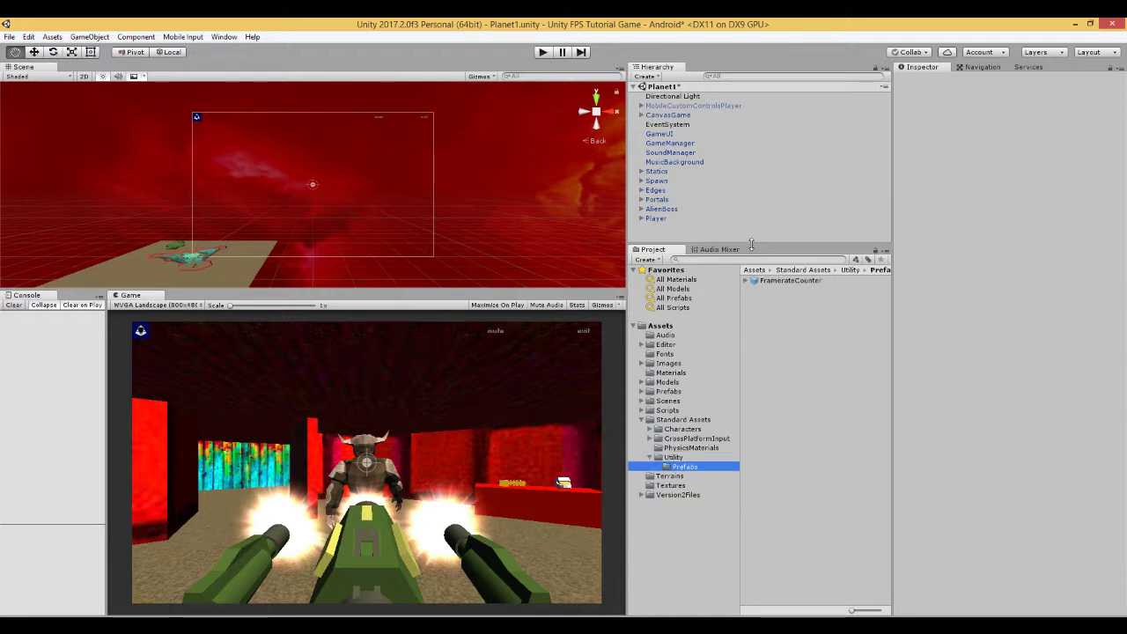
left_click_drag(754, 247, 667, 256)
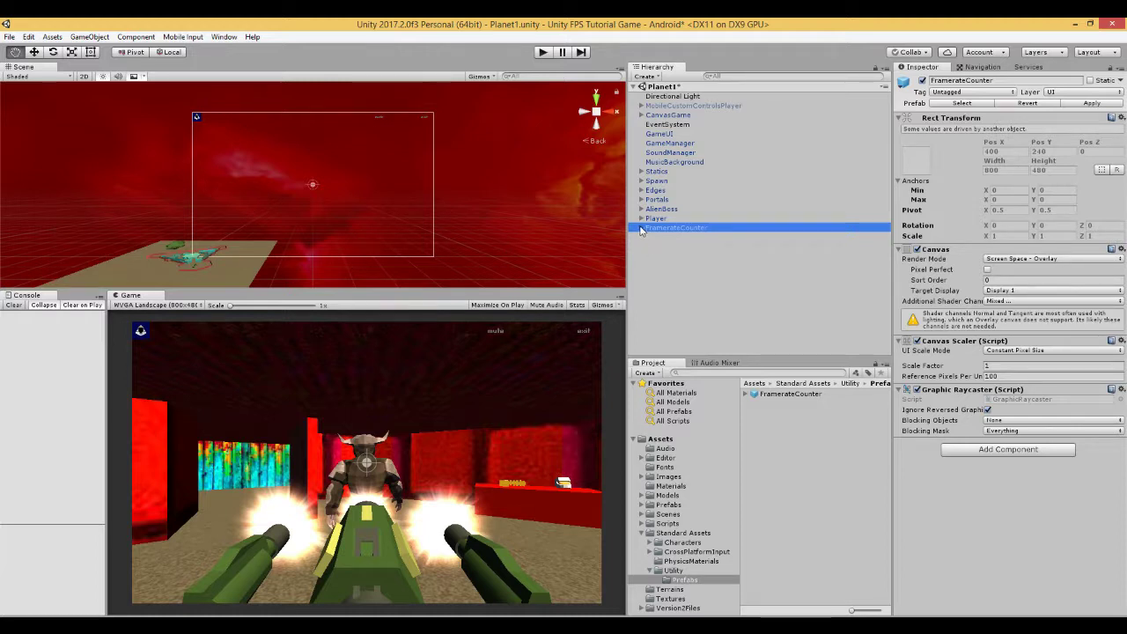
Step: Assign the Unipix font to the FramerateCounter's Text child object
left_click(663, 238)
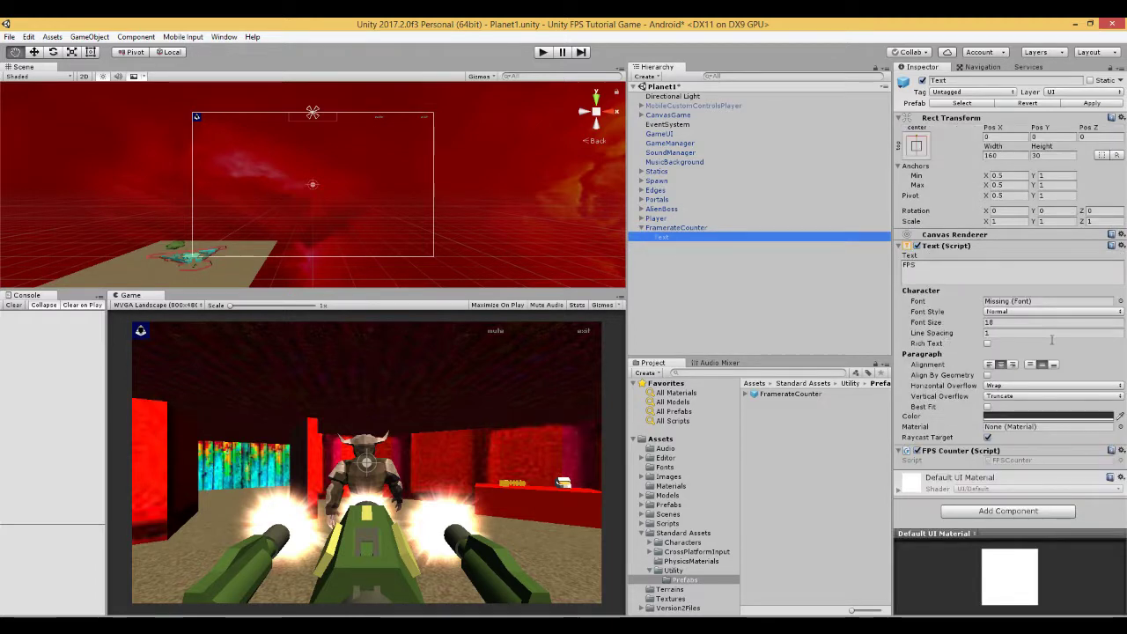
left_click(1121, 302)
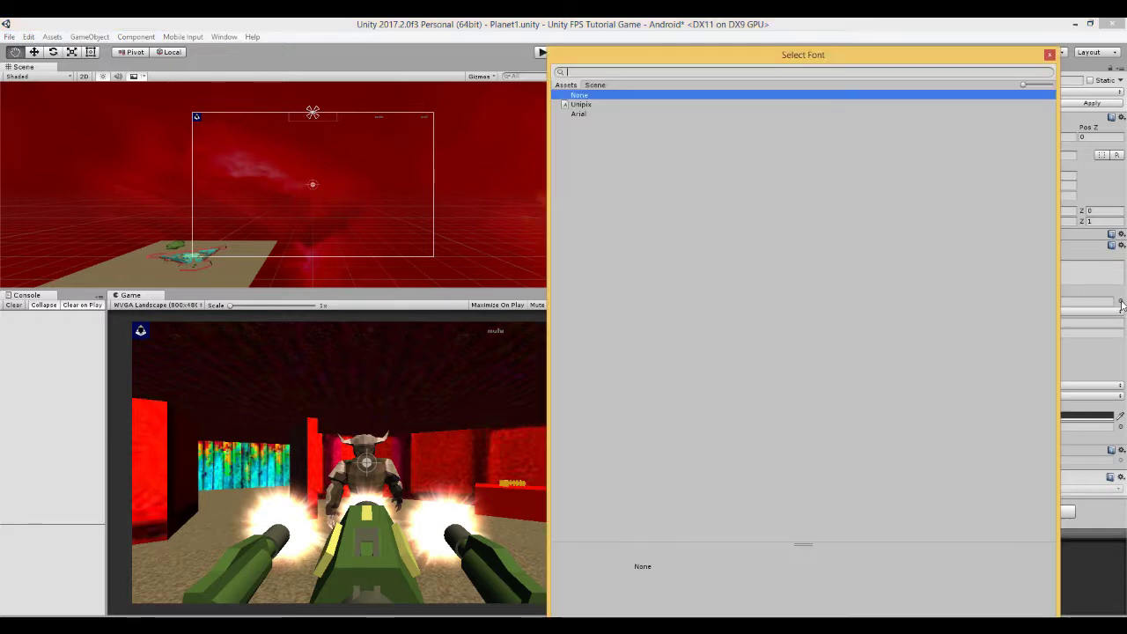
left_click(579, 105)
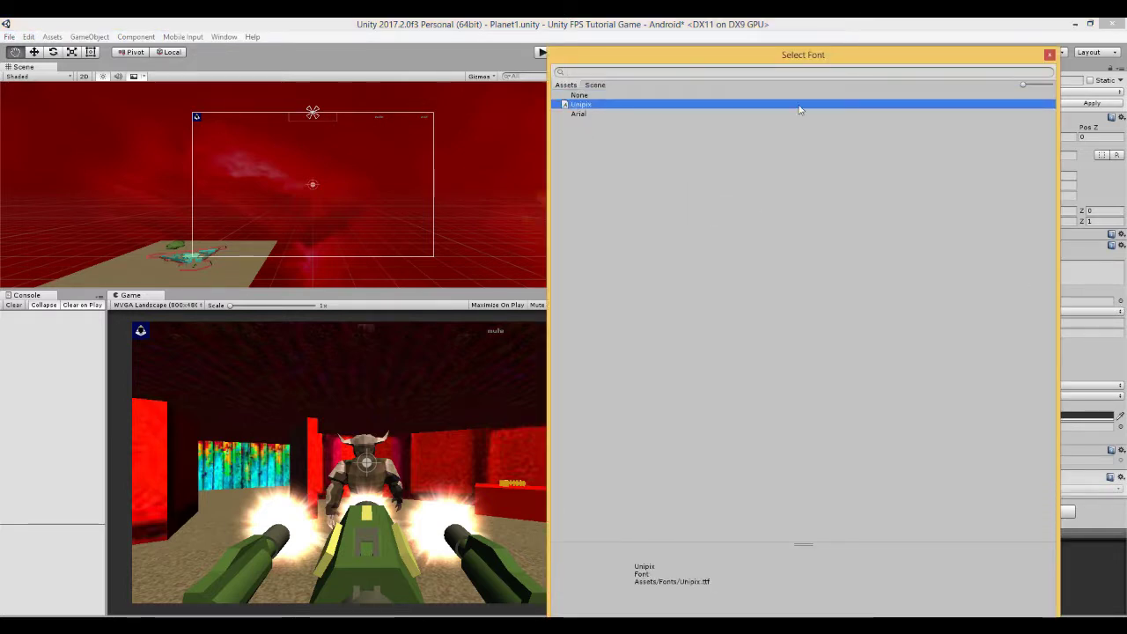
left_click(1050, 54)
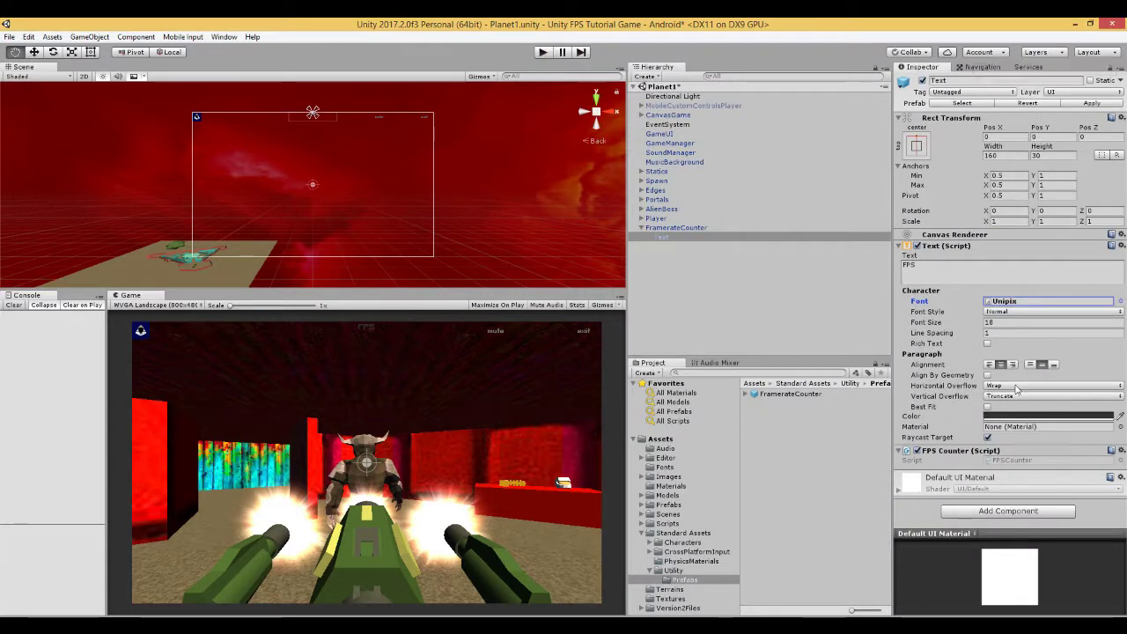
Step: Set both the horizontal and vertical overflow of the counter text to Overflow
left_click(1016, 386)
left_click(1017, 411)
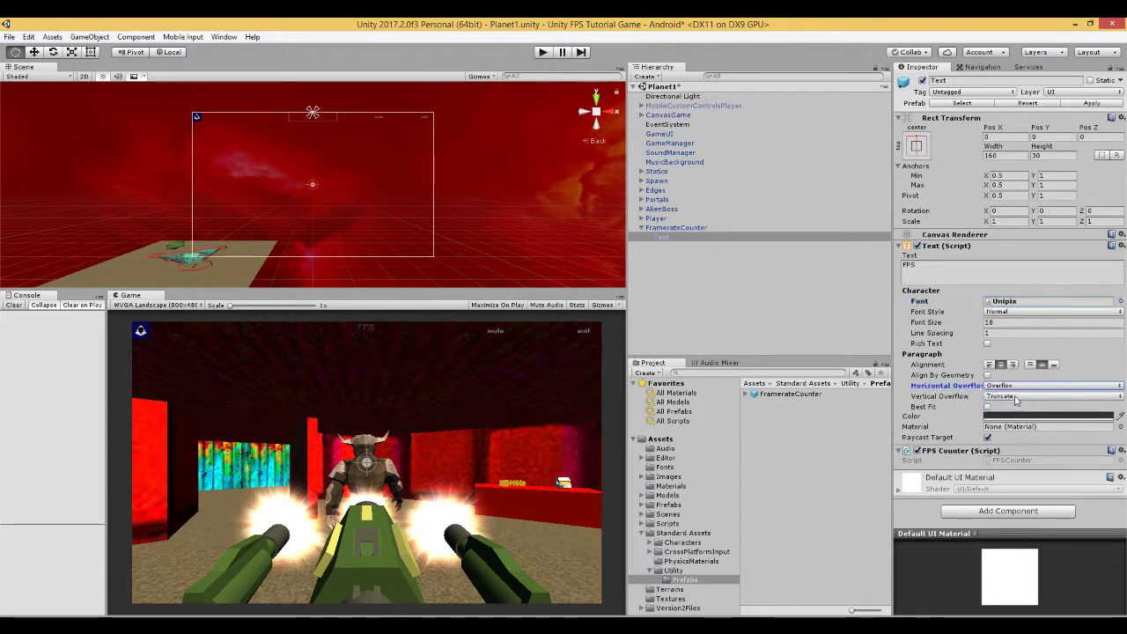
left_click(1016, 396)
left_click(1018, 422)
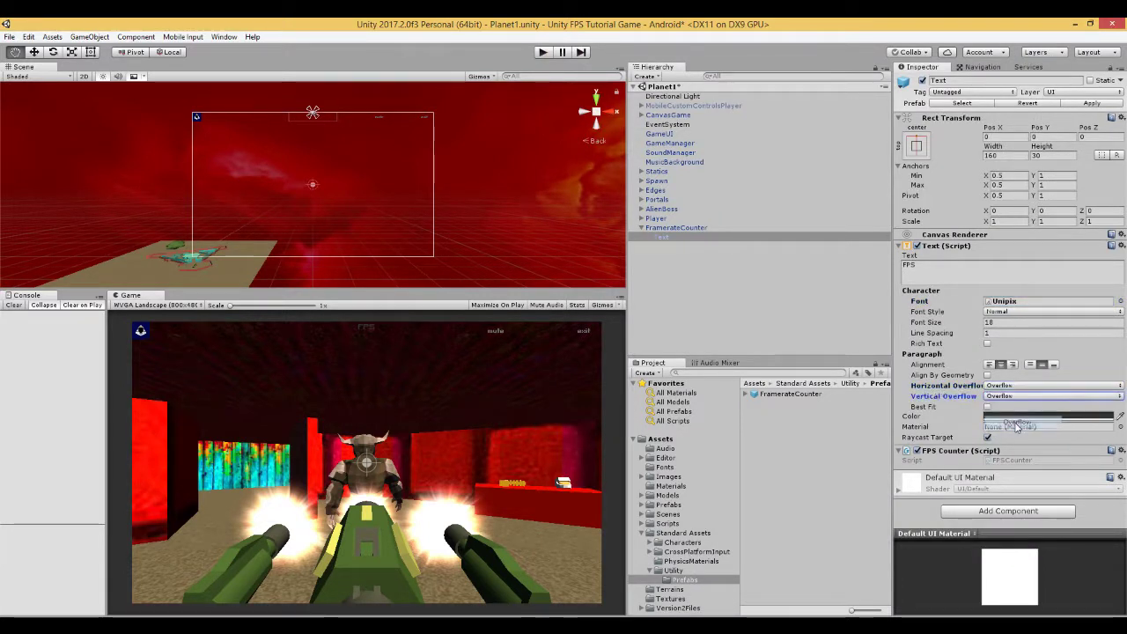
Step: Change the counter text's color to the bright green preset
left_click(1067, 416)
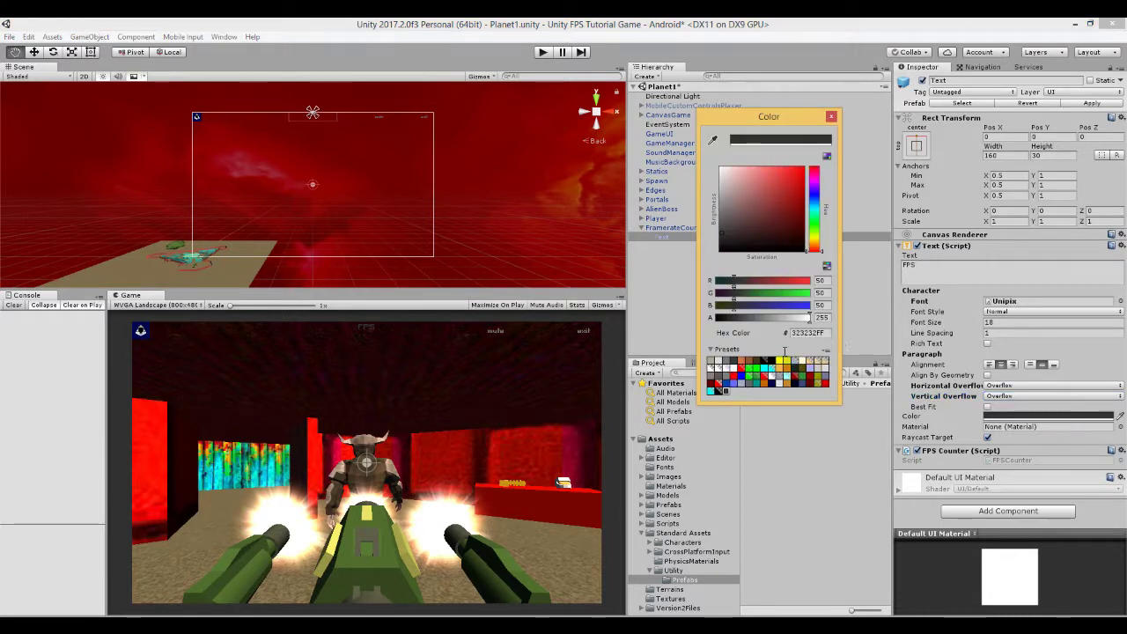
left_click(763, 375)
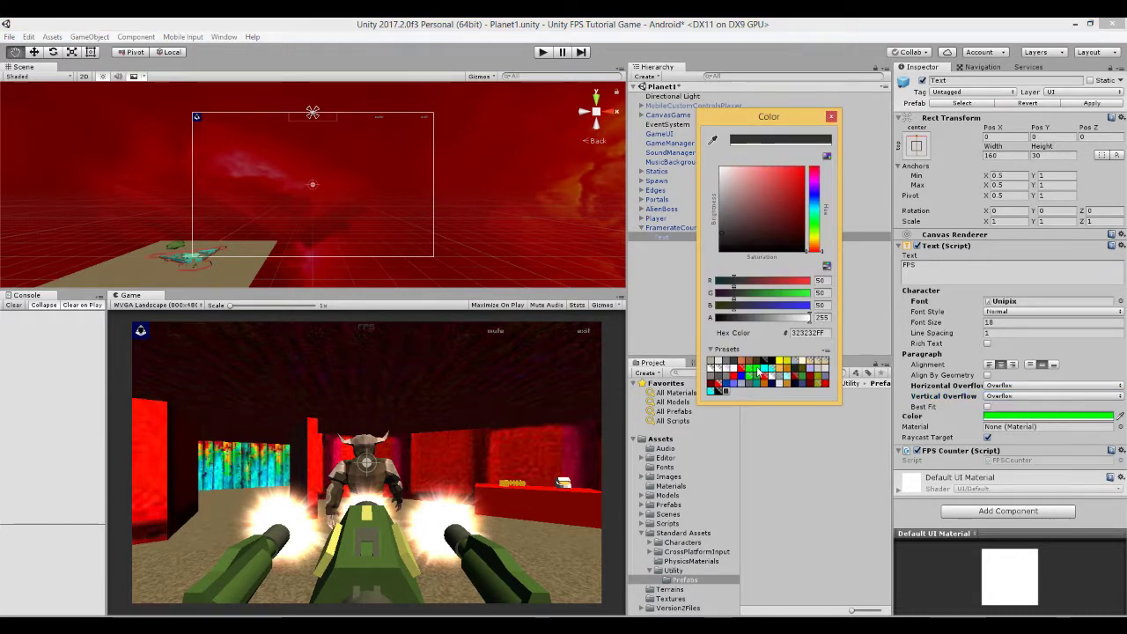
left_click(830, 117)
Step: Set the counter text's font size to 32 and its Pos Y to -50, and collapse the FramerateCounter object
left_click(993, 318)
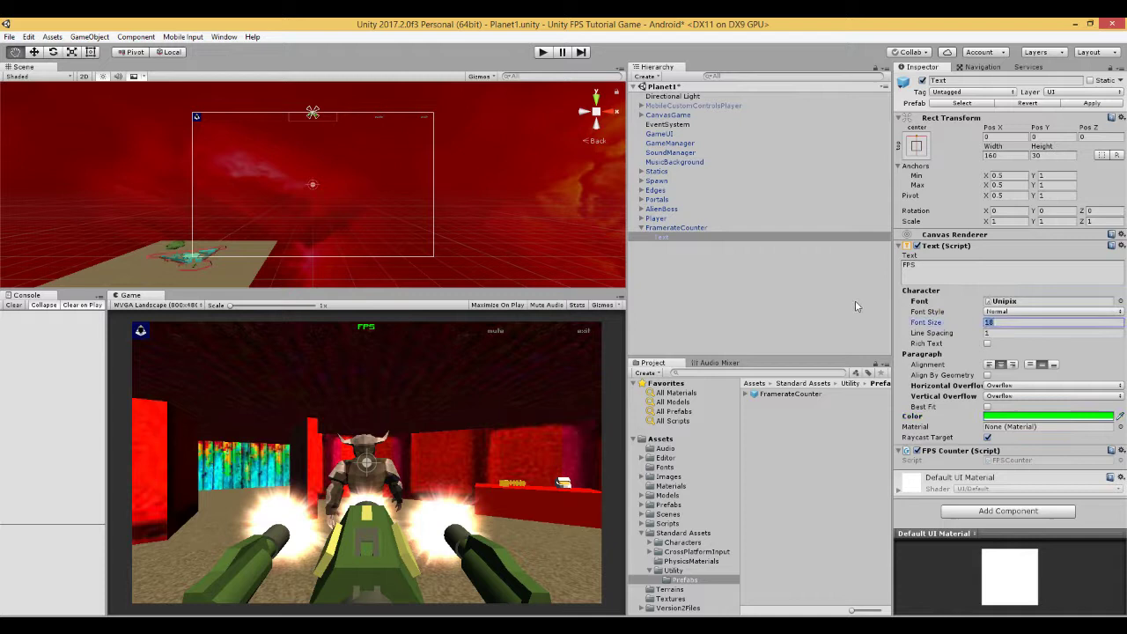
type("32")
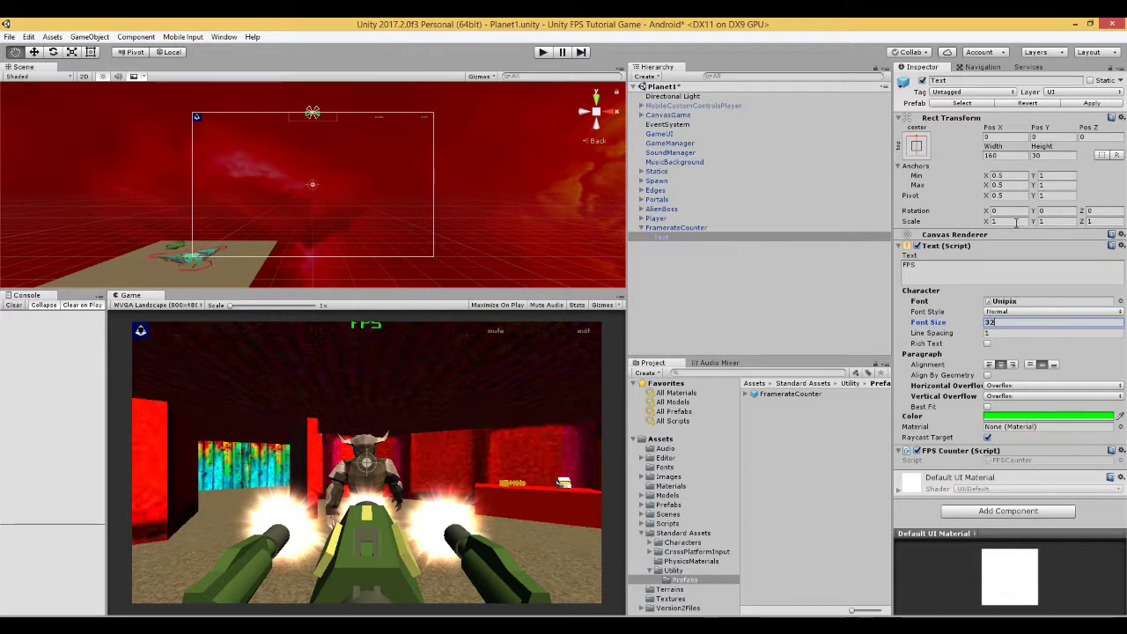
left_click(1045, 138)
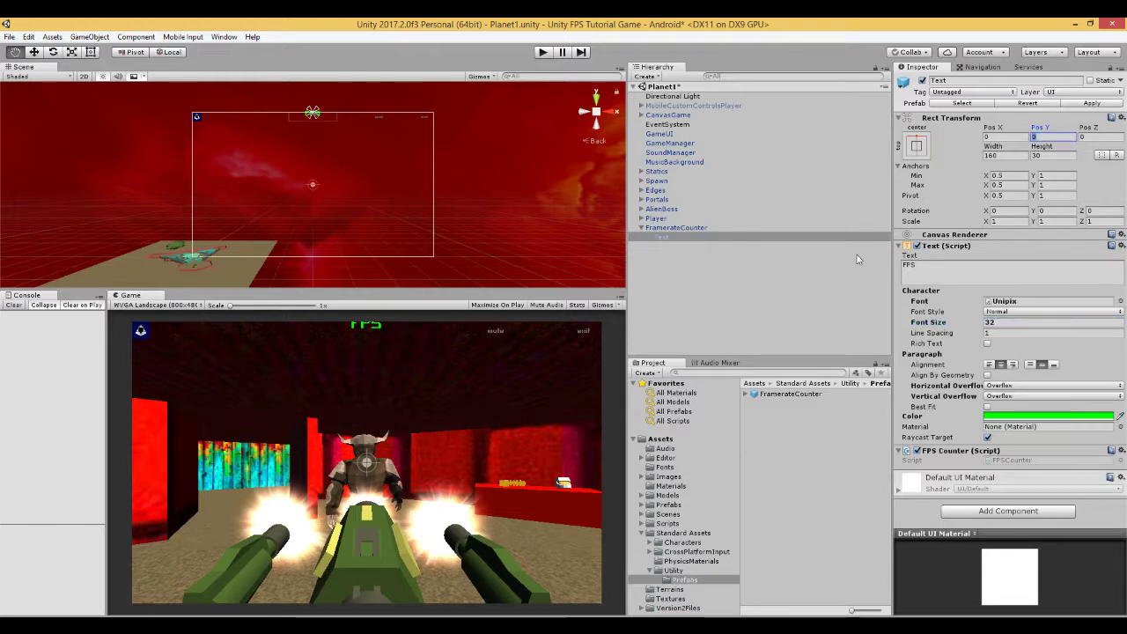
type("-50")
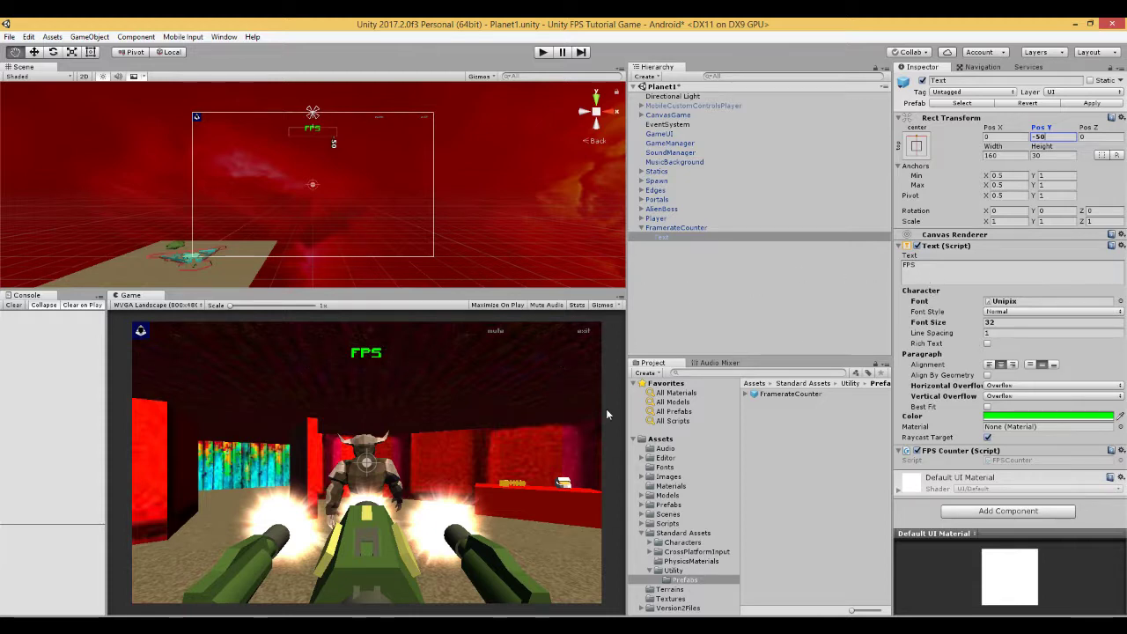
left_click(774, 455)
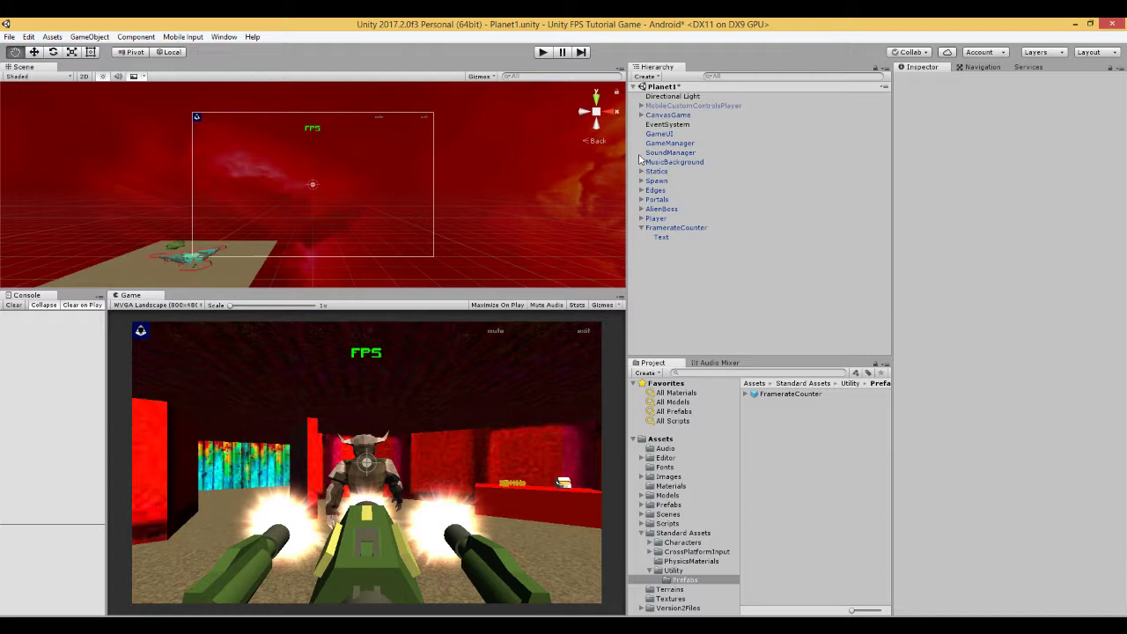
left_click(642, 228)
left_click(642, 533)
Step: Run the game and move around Planet1 shooting aliens while checking the on-screen frame rate counter
left_click(542, 52)
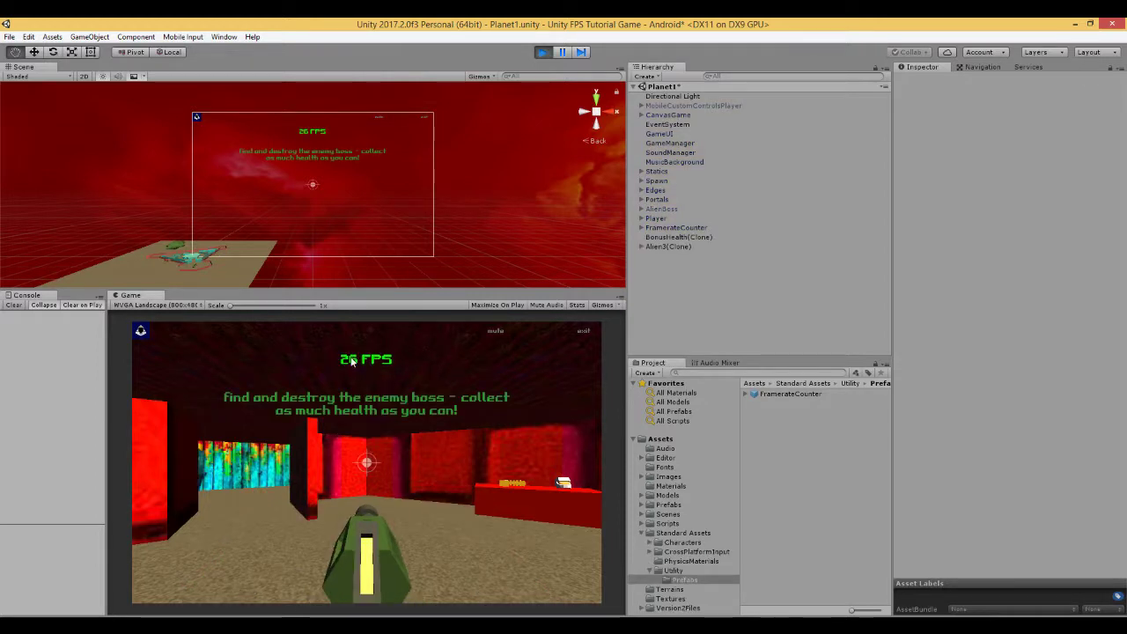
key("a")
key("a")
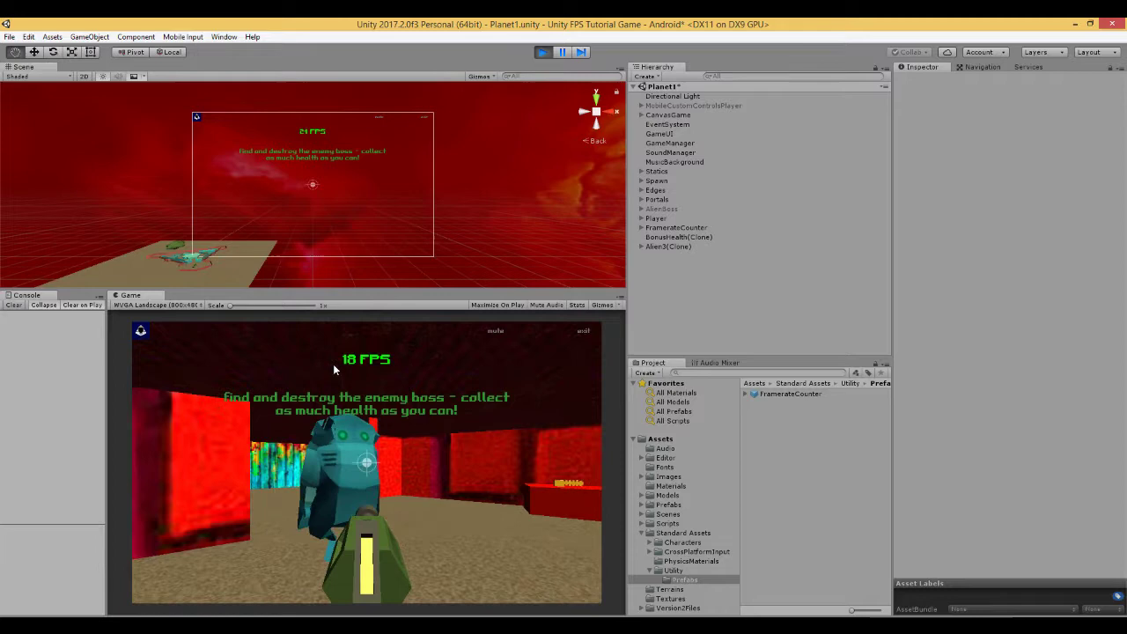
key("d")
left_click(333, 366)
left_click(333, 365)
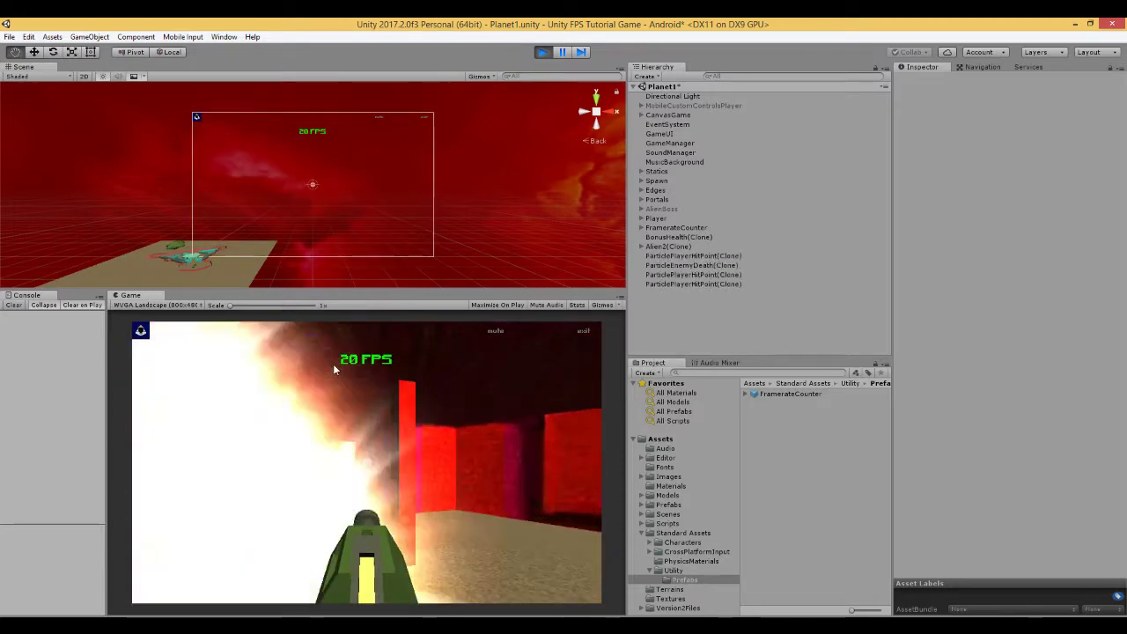
key("a")
key("Left")
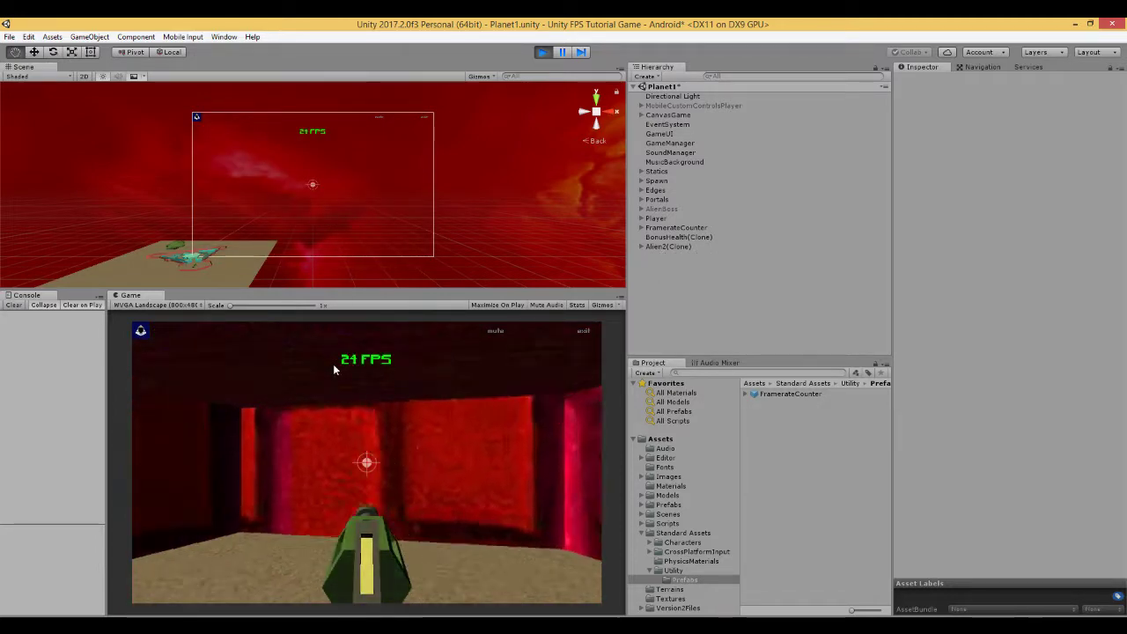
key("Left")
left_click(333, 365)
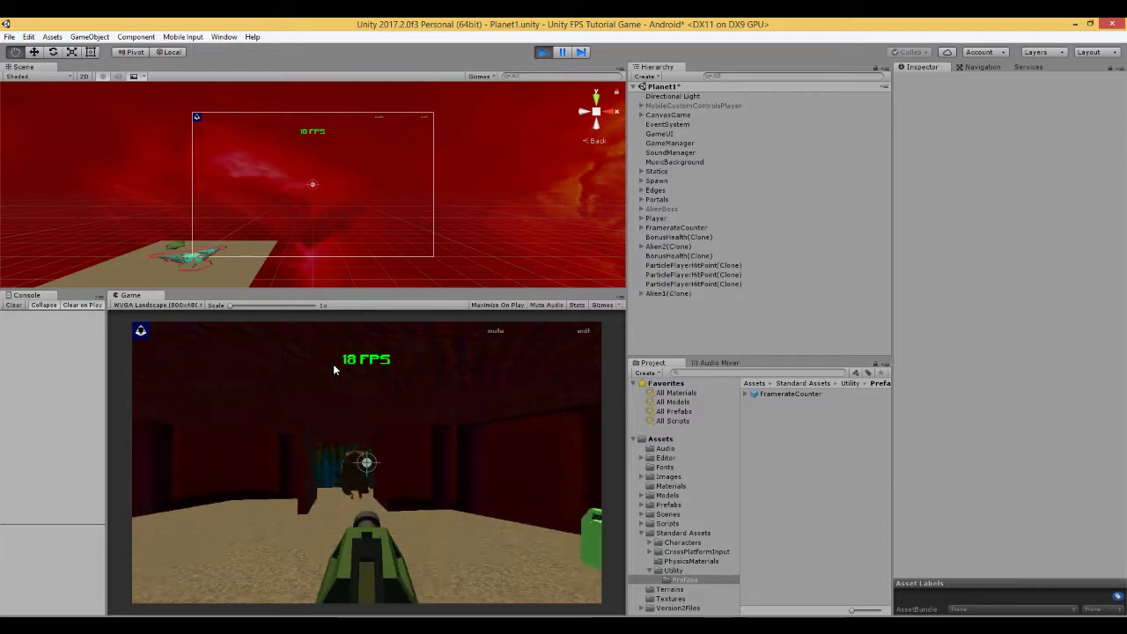
left_click(333, 366)
left_click(333, 365)
key("Right")
key("Up")
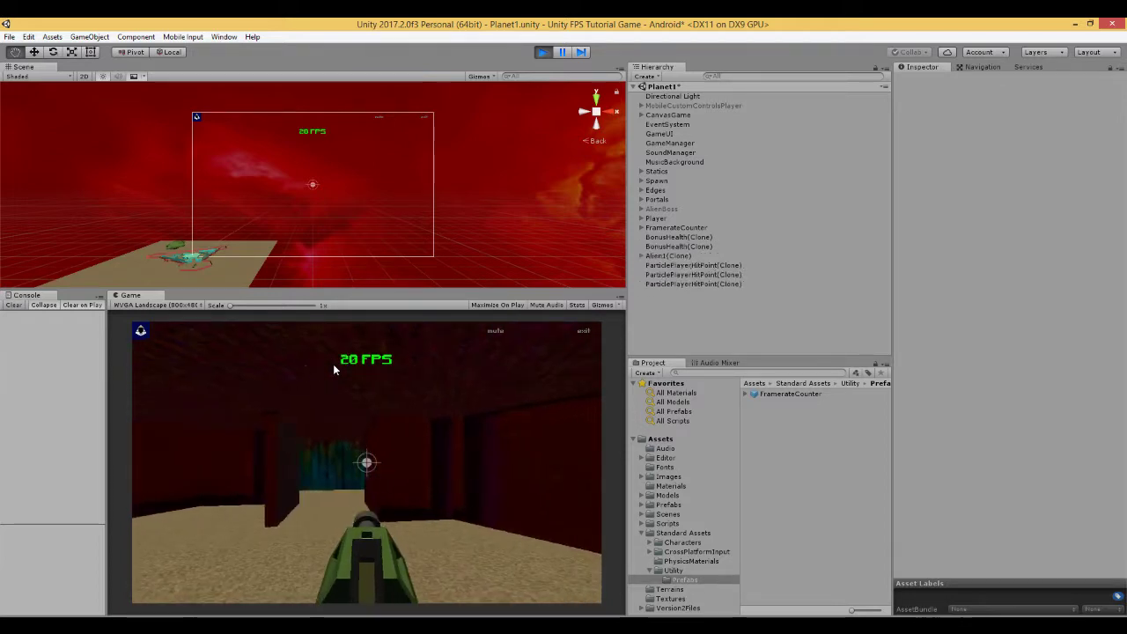
key("Right")
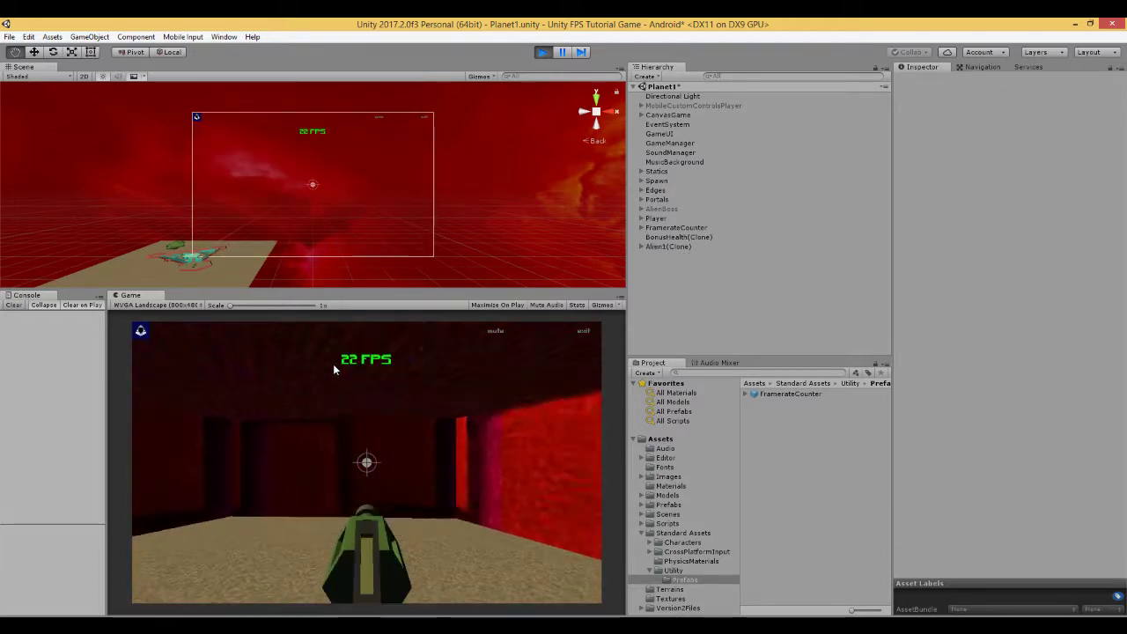
key("Left")
key("Left")
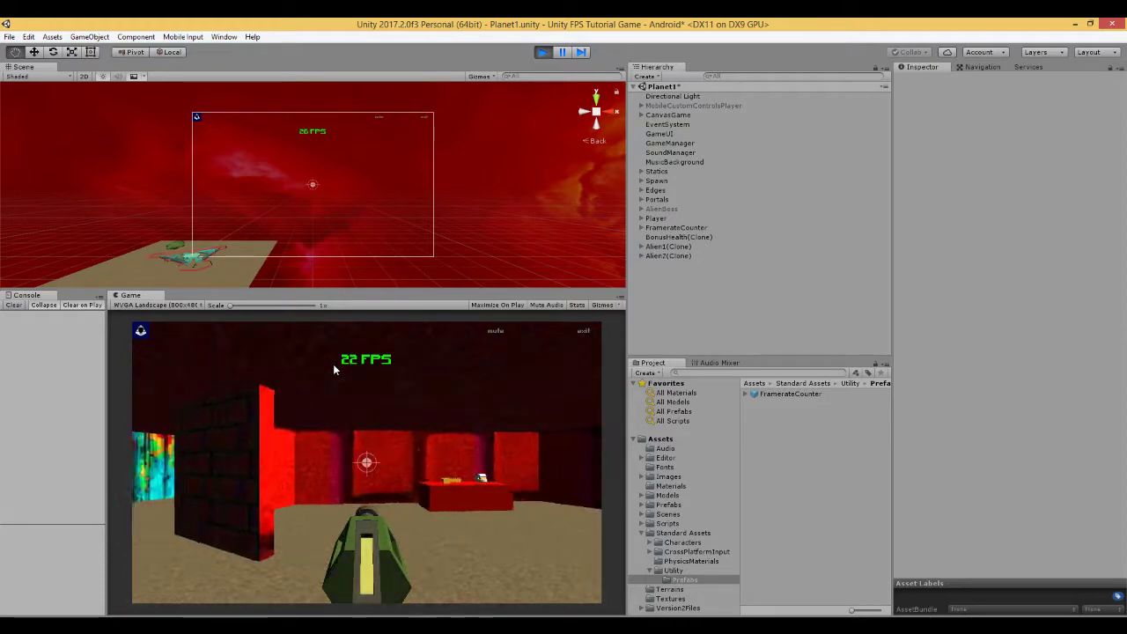
left_click(333, 366)
key("Right")
left_click(333, 366)
key("Right")
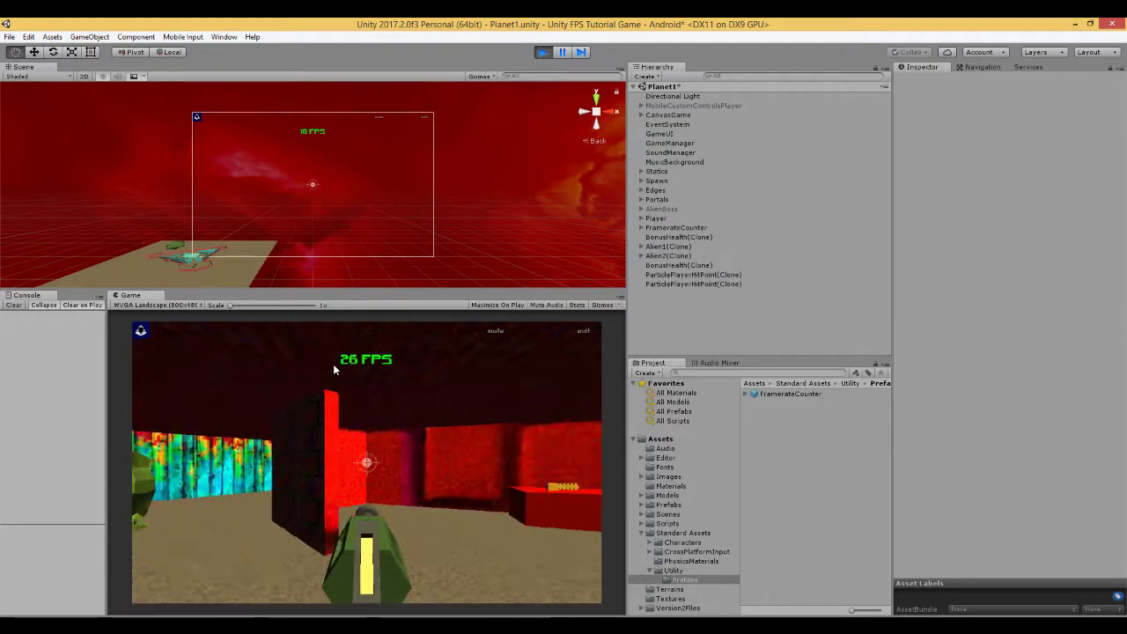
key("Left")
key("Right")
key("Right")
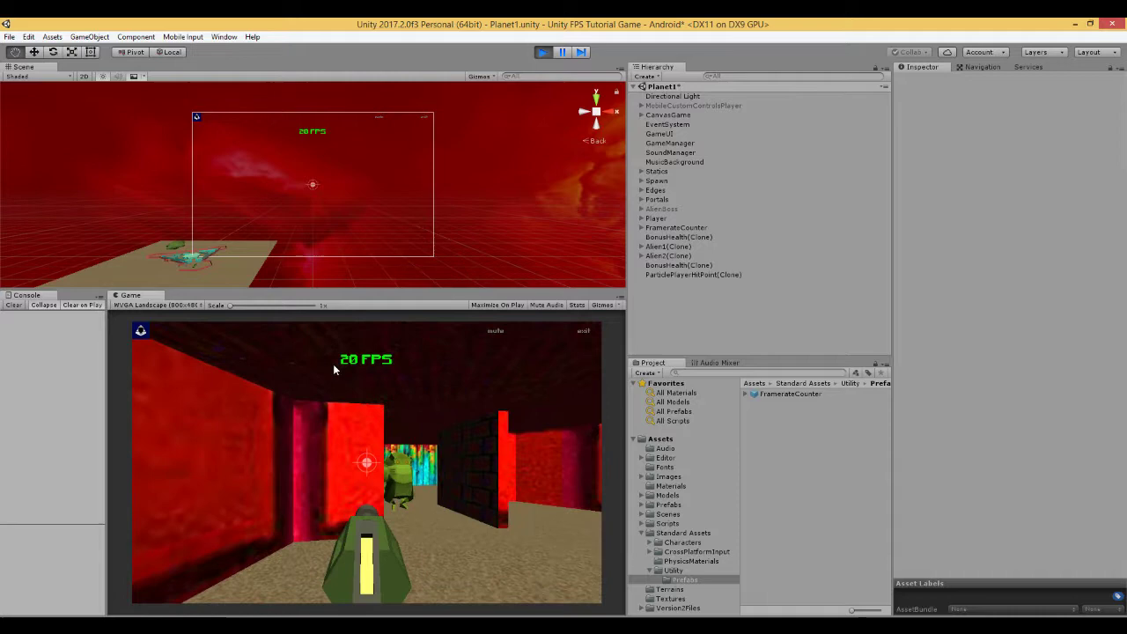
left_click(333, 369)
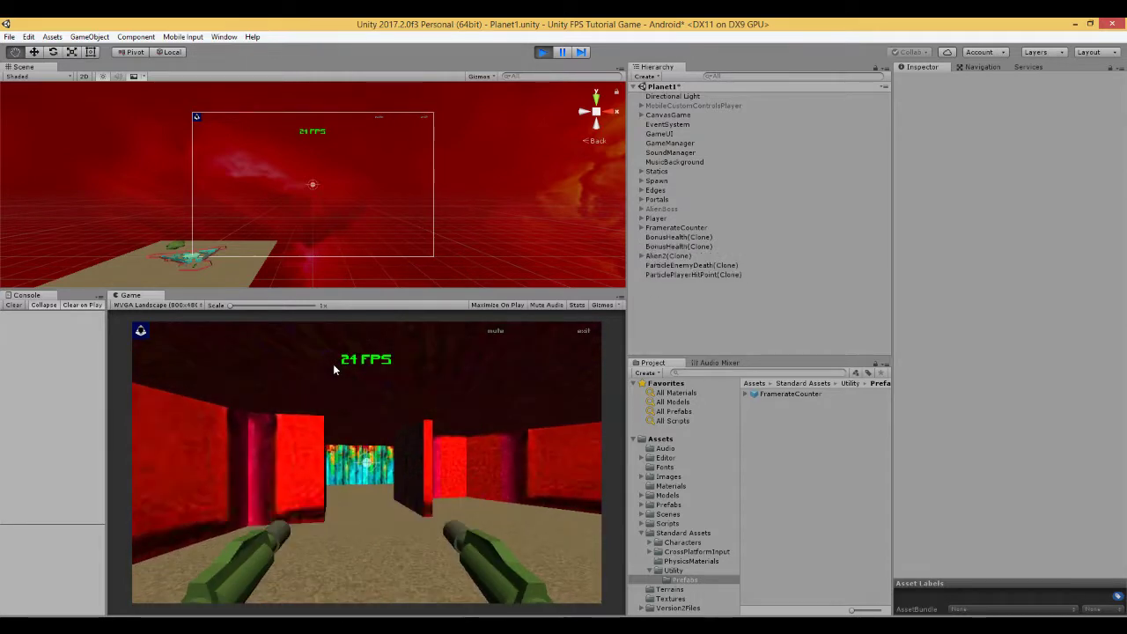
key("Right")
key("Left")
left_click(332, 369)
key("Right")
left_click(333, 369)
key("Left")
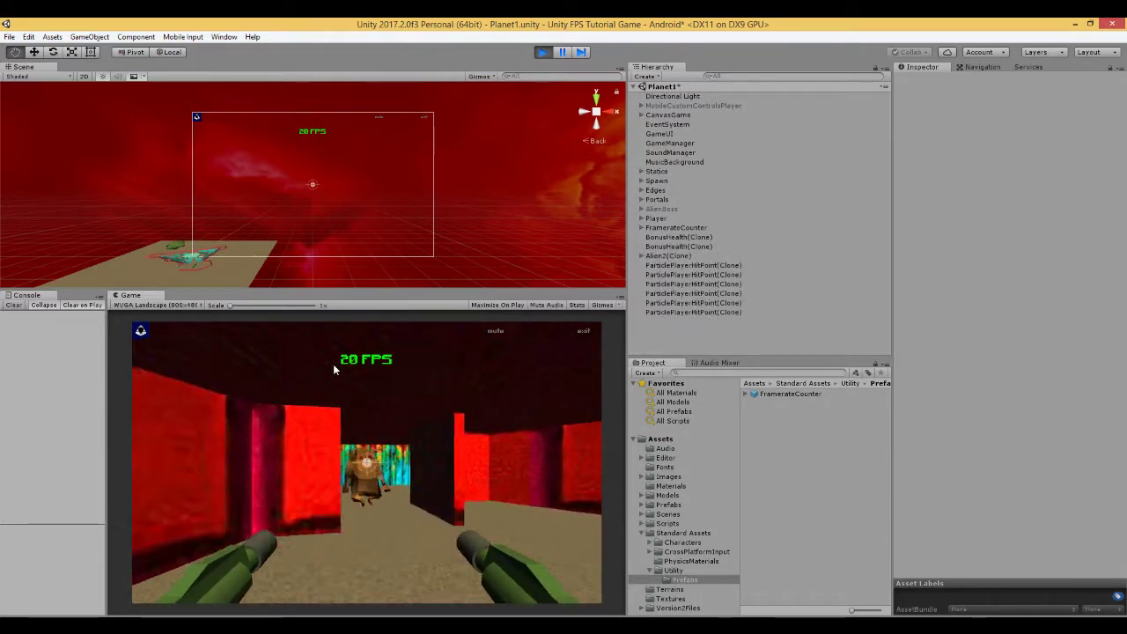
left_click(333, 369)
key("Down")
left_click(333, 369)
key("Left")
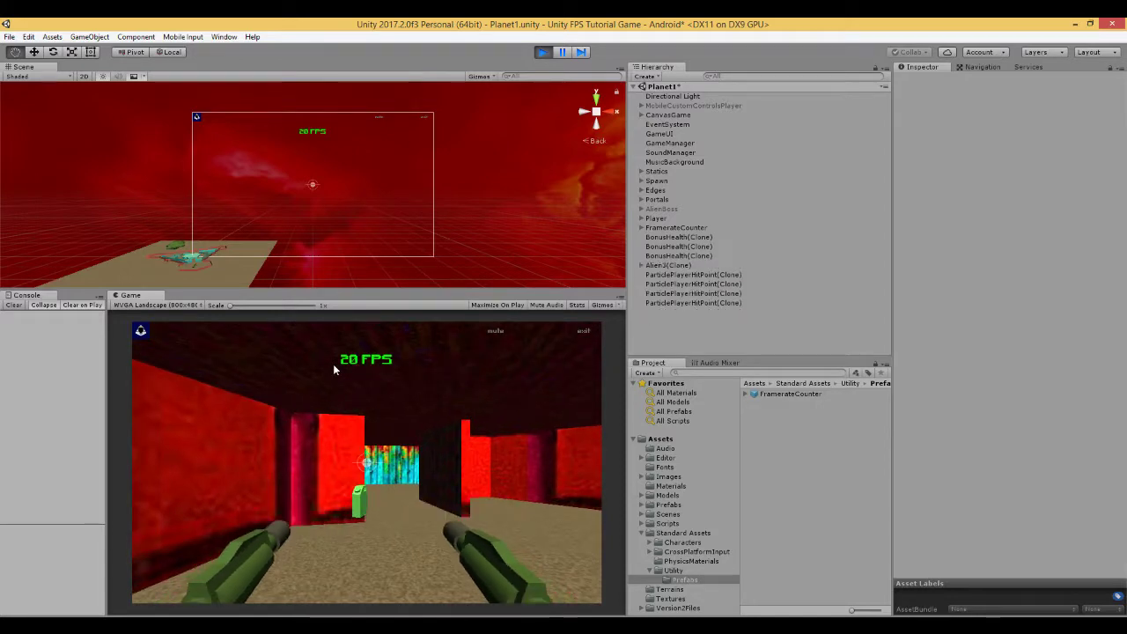
key("Right")
key("Left")
left_click(333, 364)
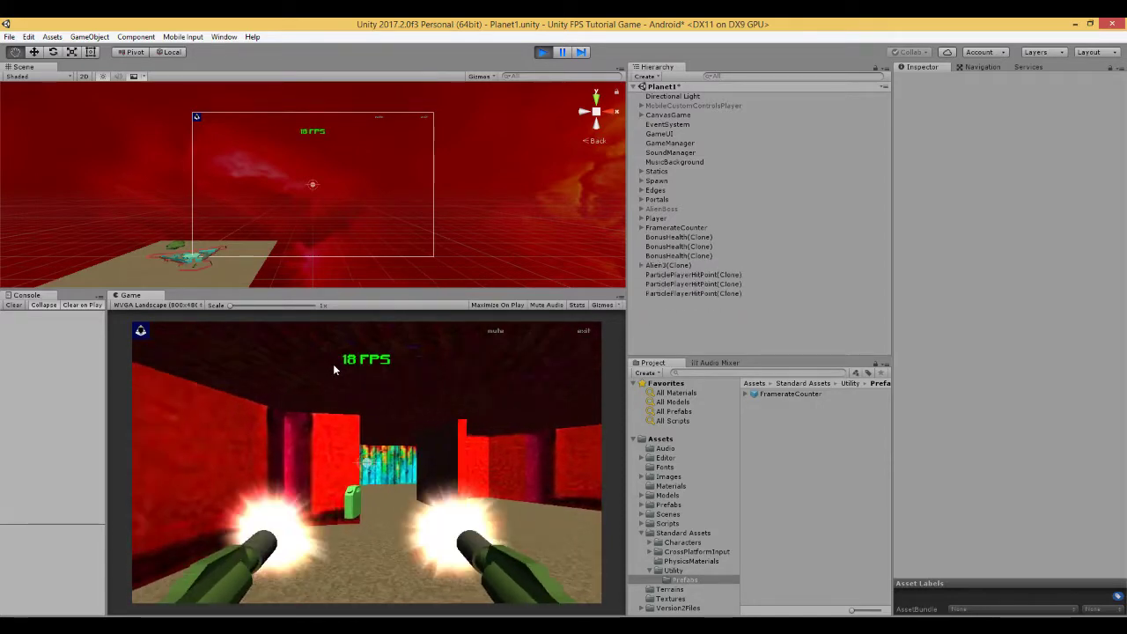
key("Right")
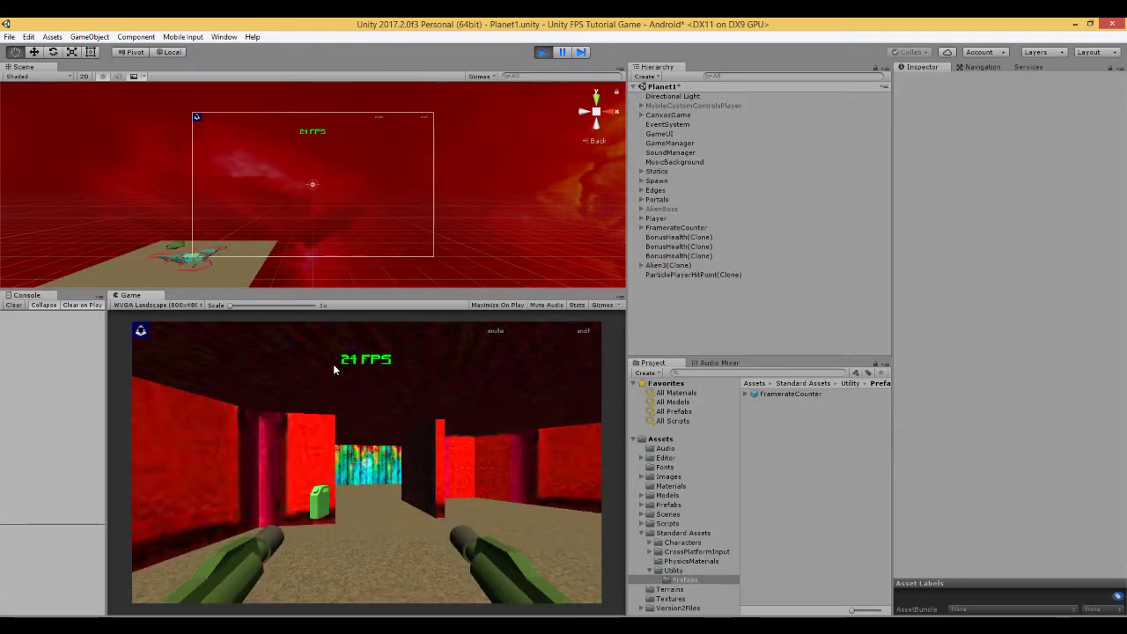
key("Right")
key("Right")
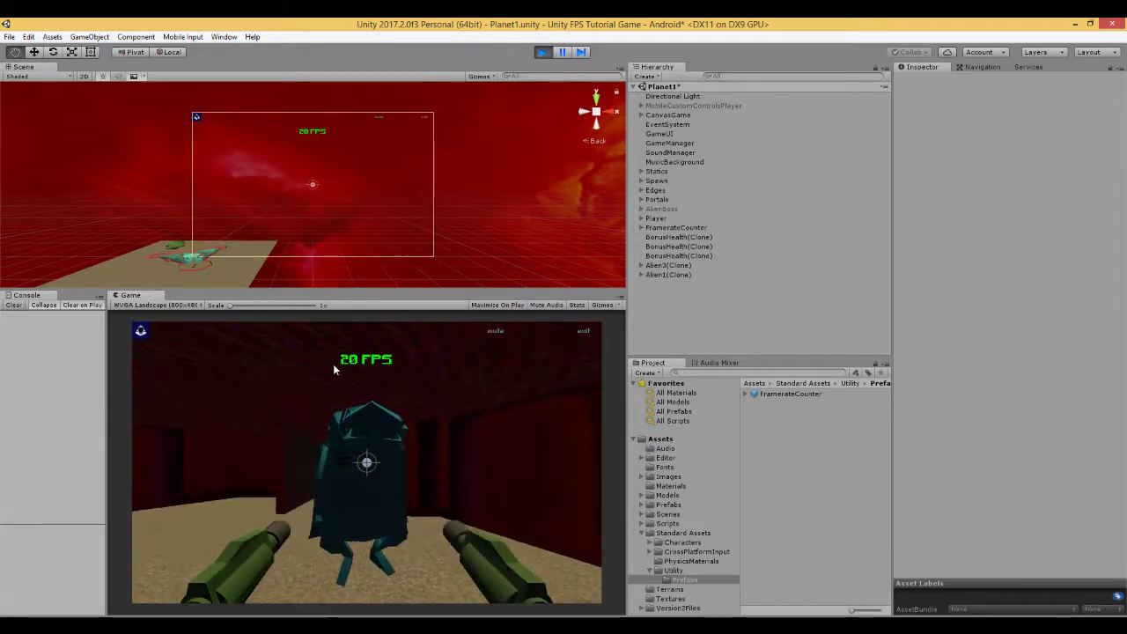
left_click(333, 364)
left_click(333, 364)
left_click(333, 364)
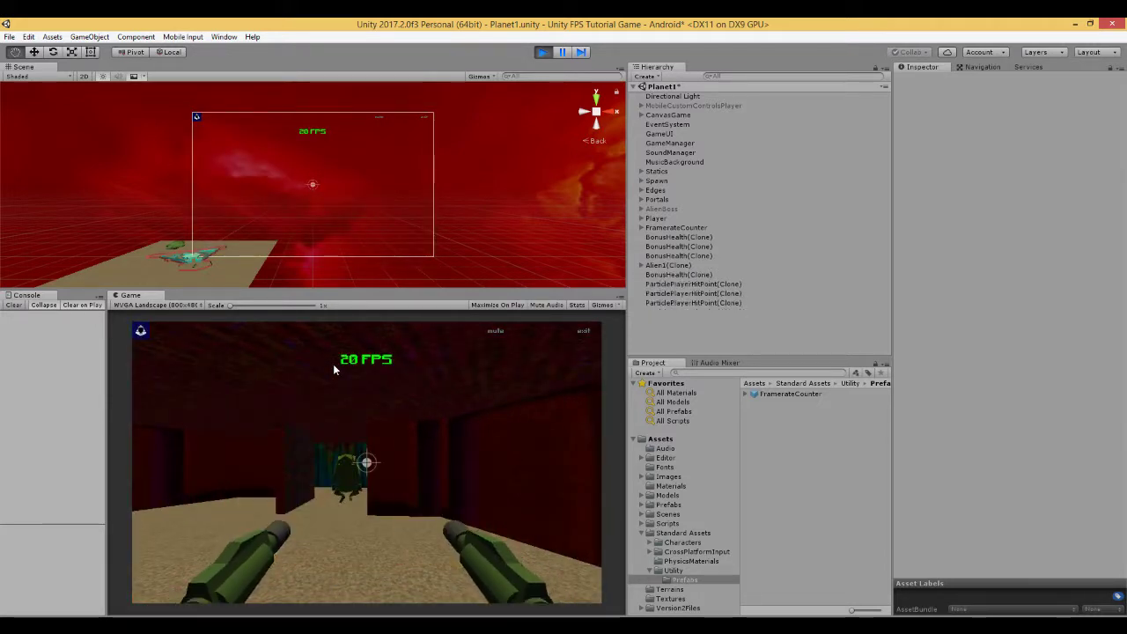
key("Left")
left_click(333, 364)
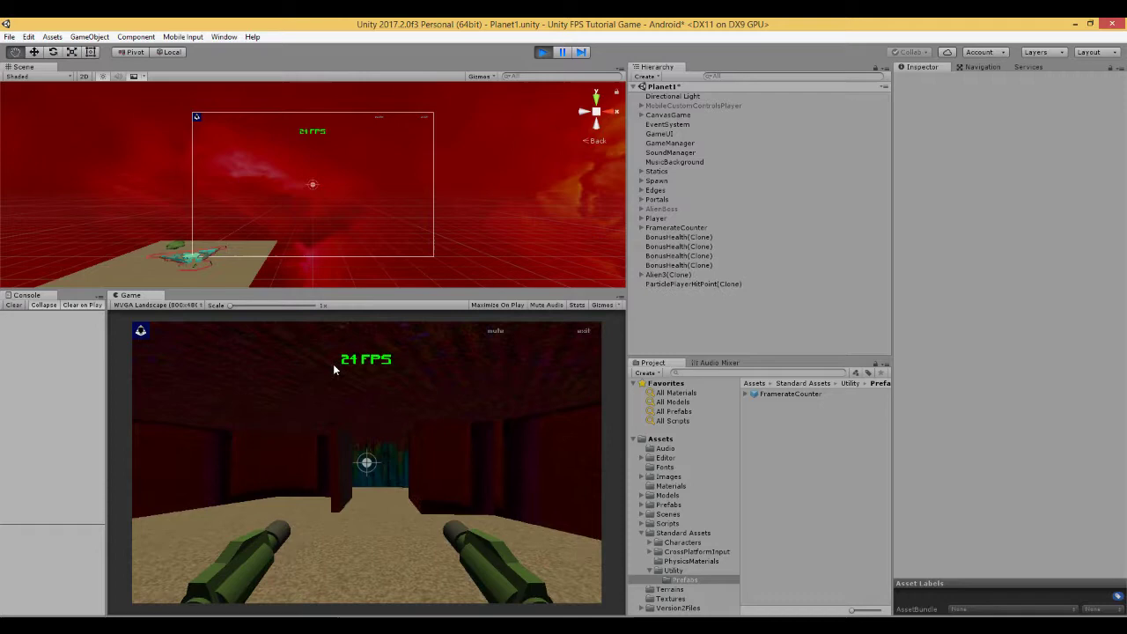
Step: Stop the running game and delete the FramerateCounter object from the scene
left_click(542, 52)
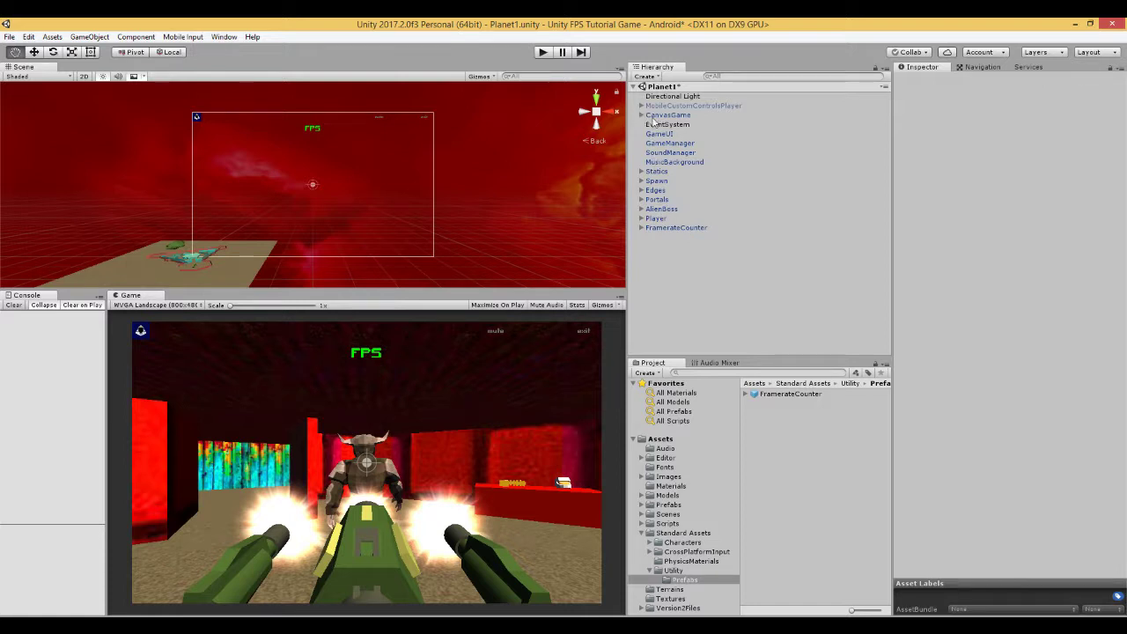
left_click(668, 230)
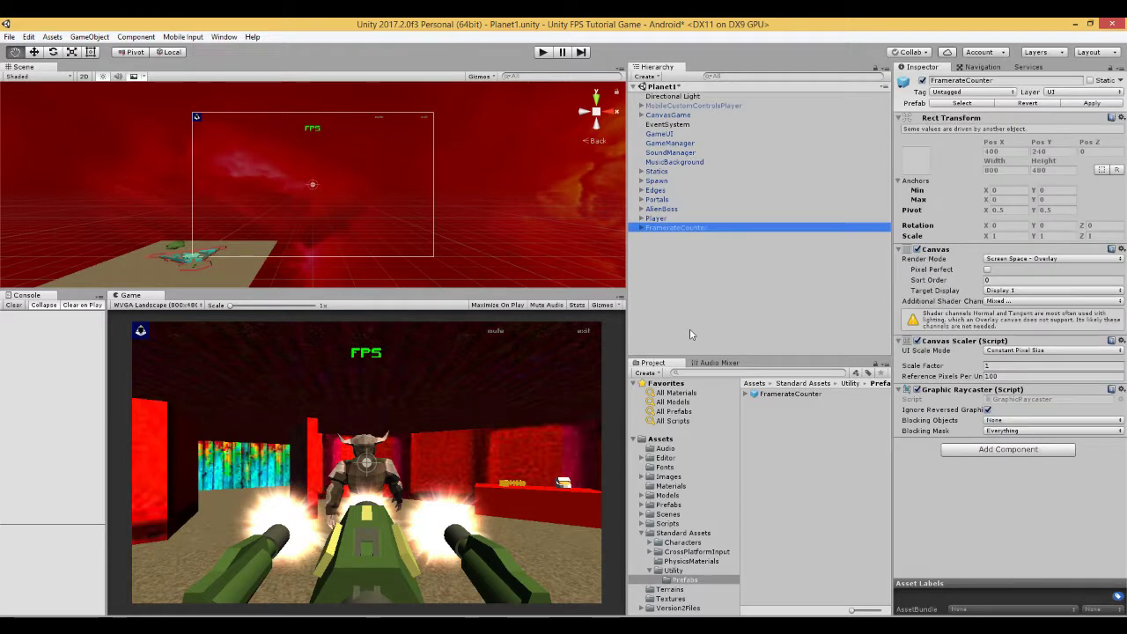
key("Delete")
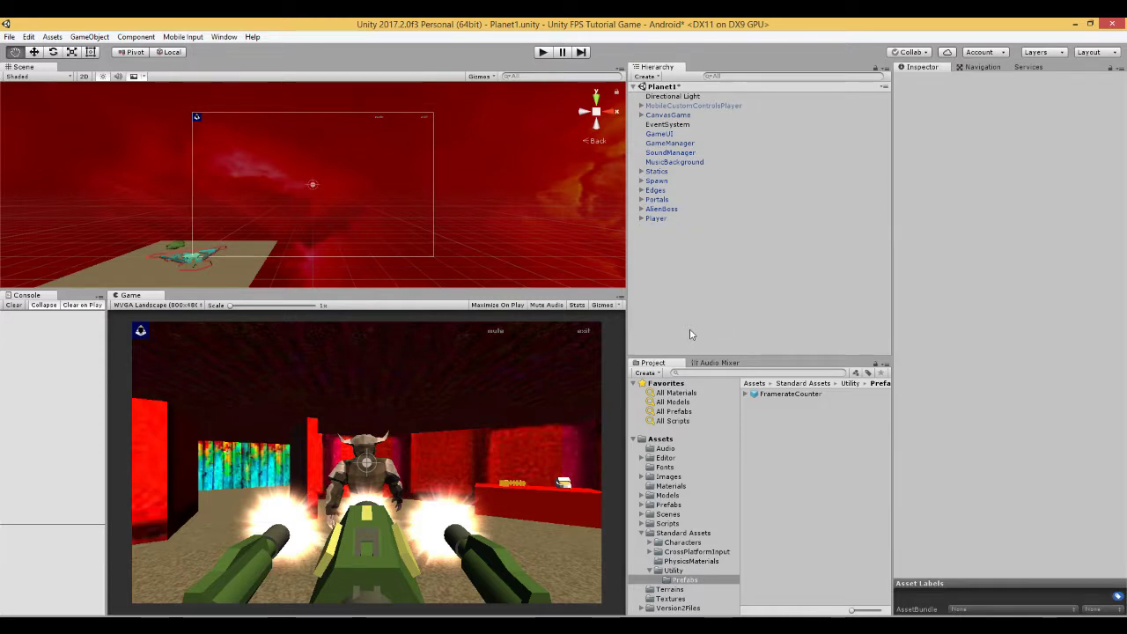
Step: Add a UI Text object under CanvasGame and name it TextFPS
left_click(657, 117)
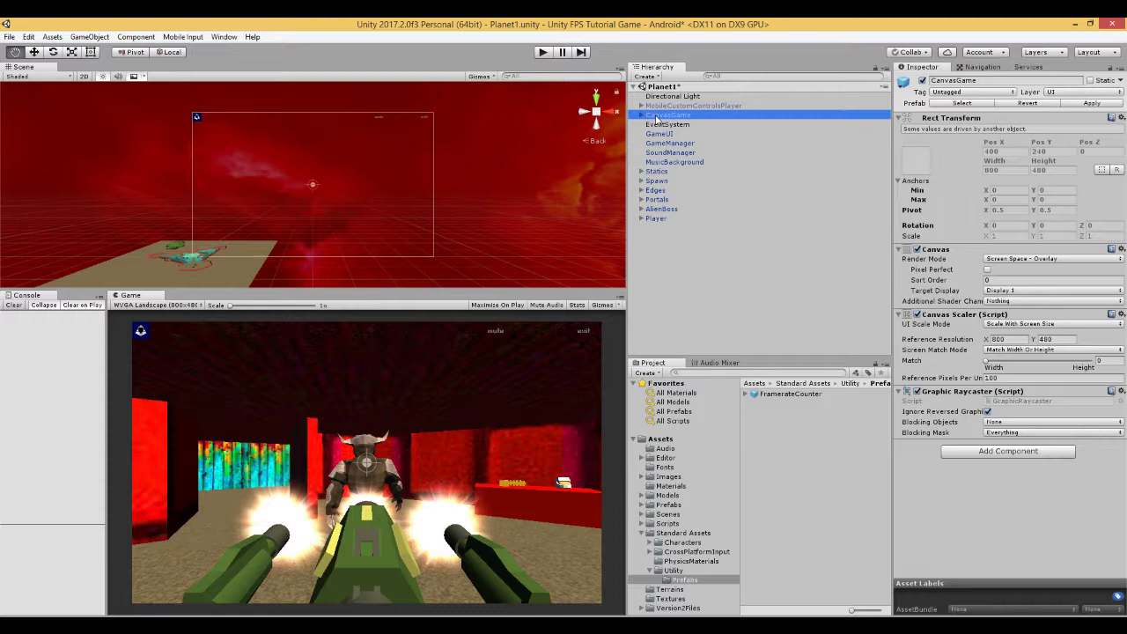
right_click(657, 117)
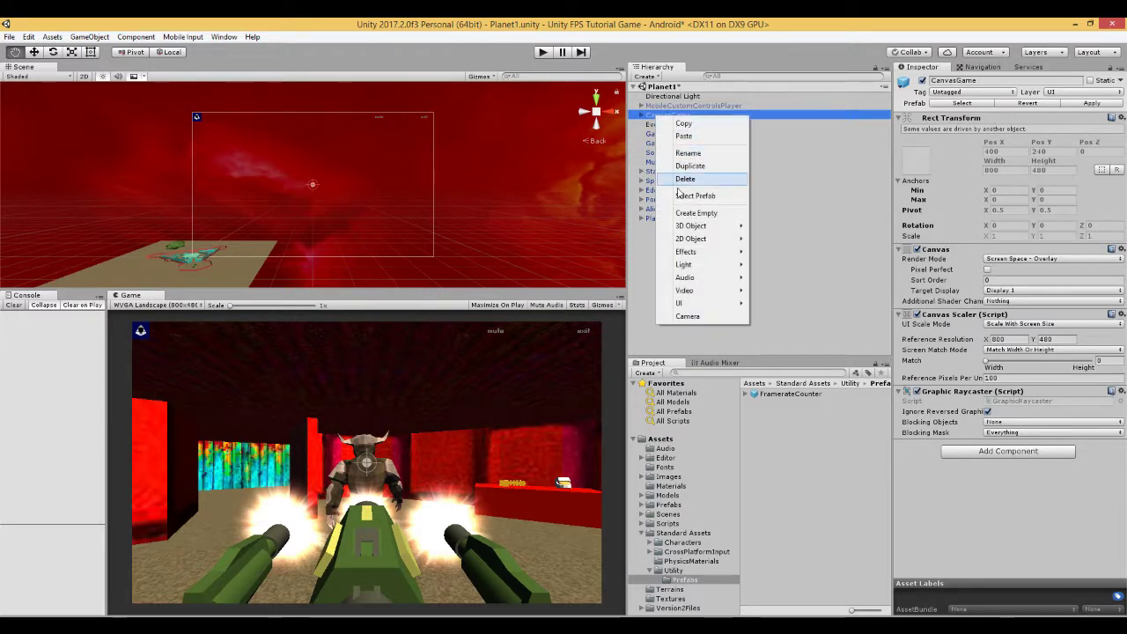
mouse_move(686, 309)
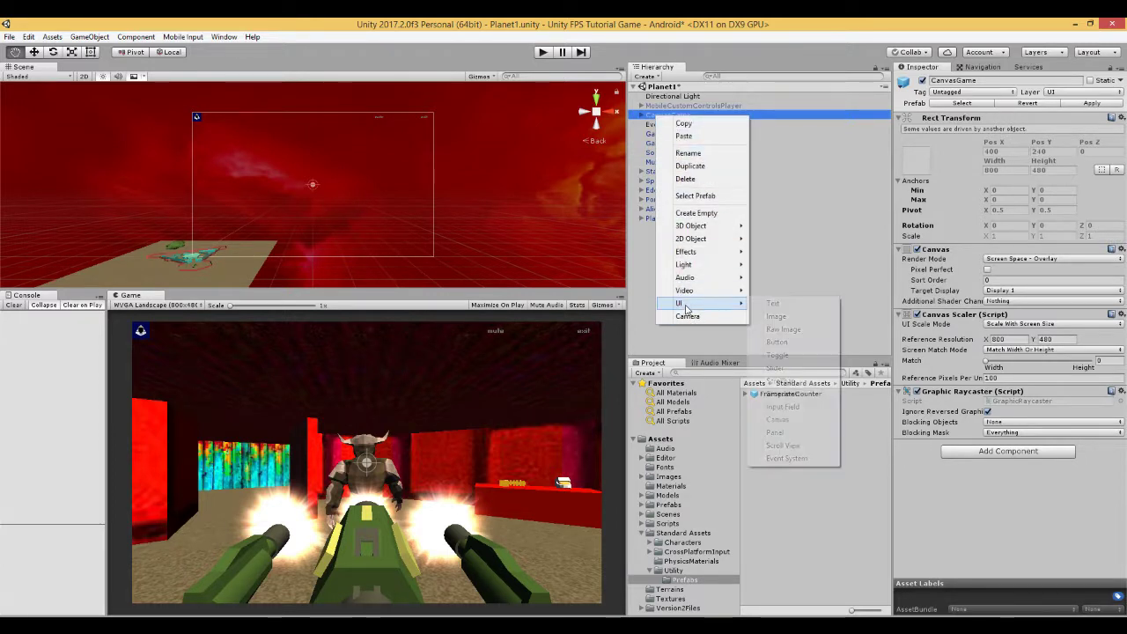
left_click(773, 303)
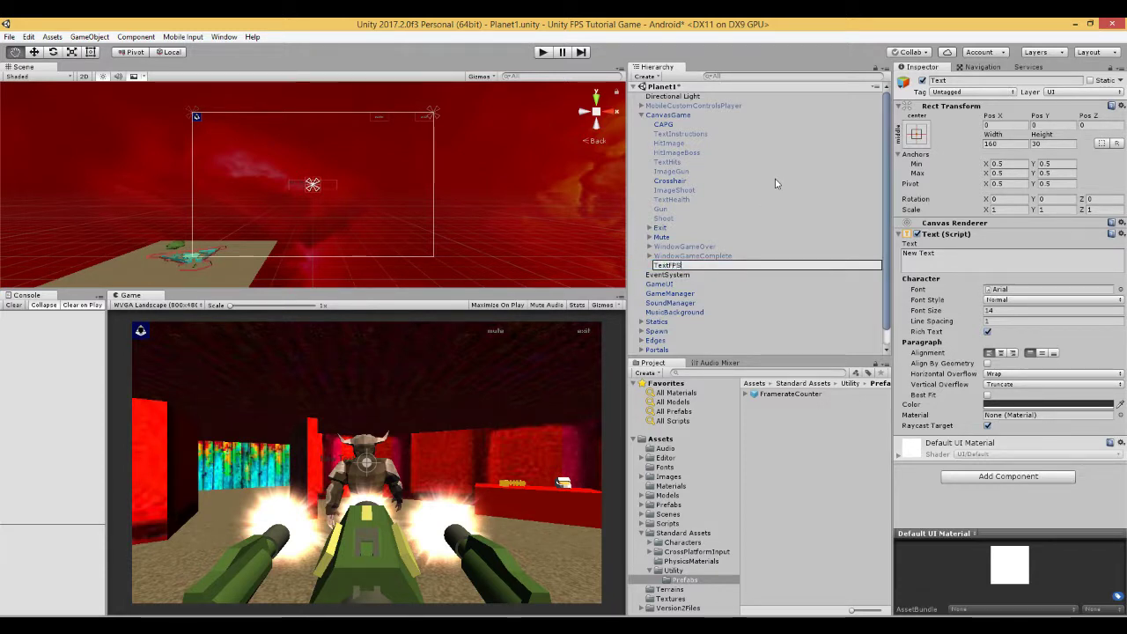
Step: Set the TextFPS content to "FPS 00" and center its paragraph alignment horizontally and vertically
left_click(942, 257)
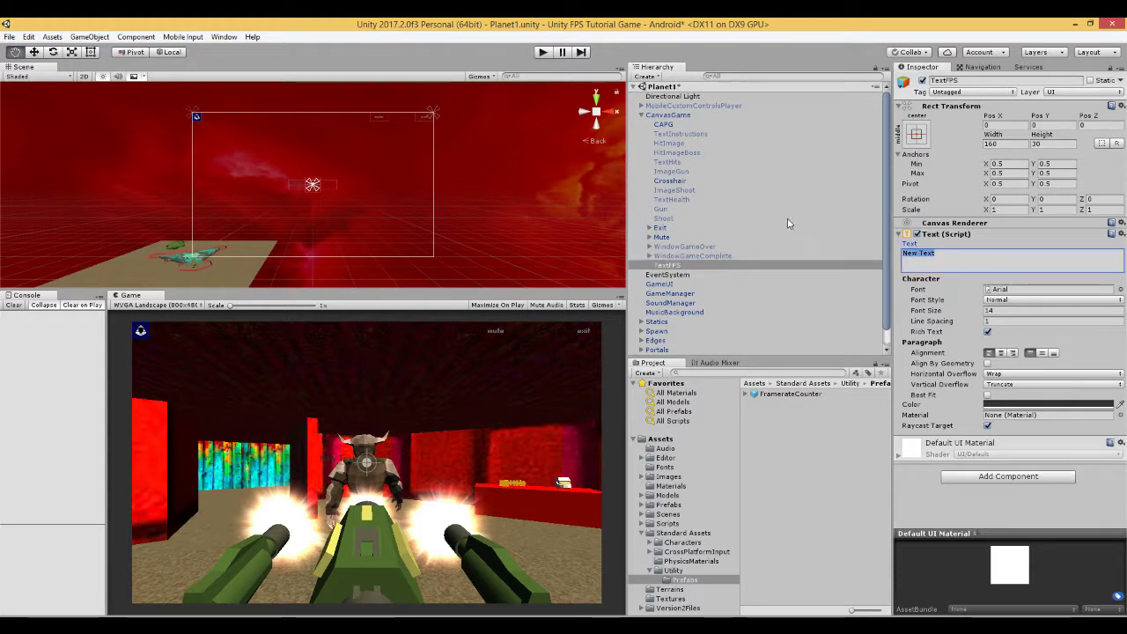
type("FPS 00")
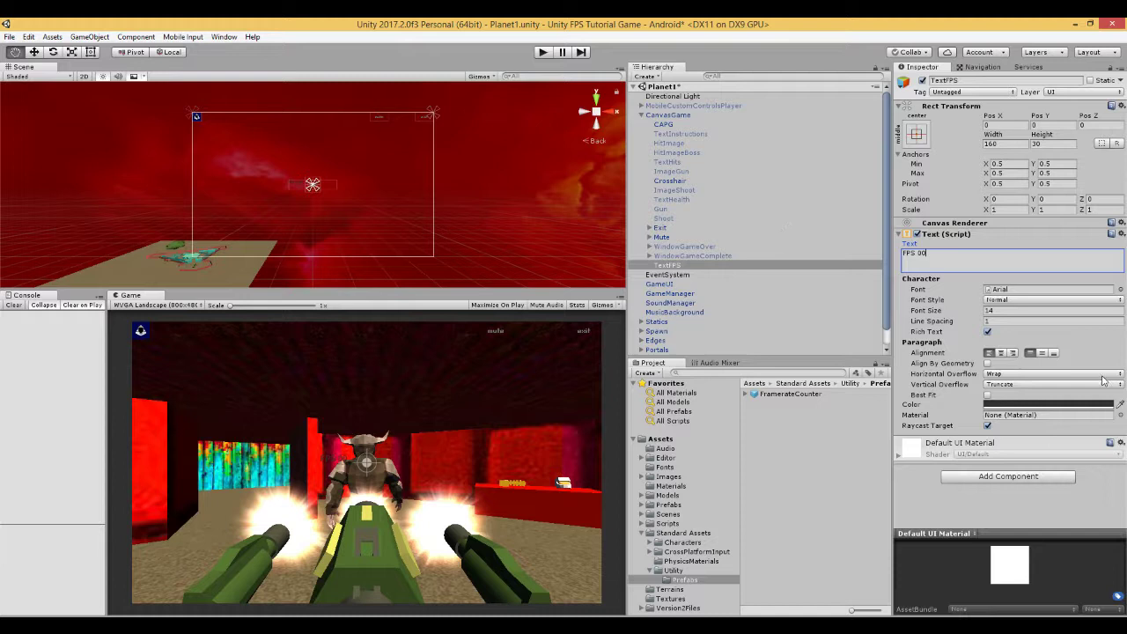
left_click(1000, 353)
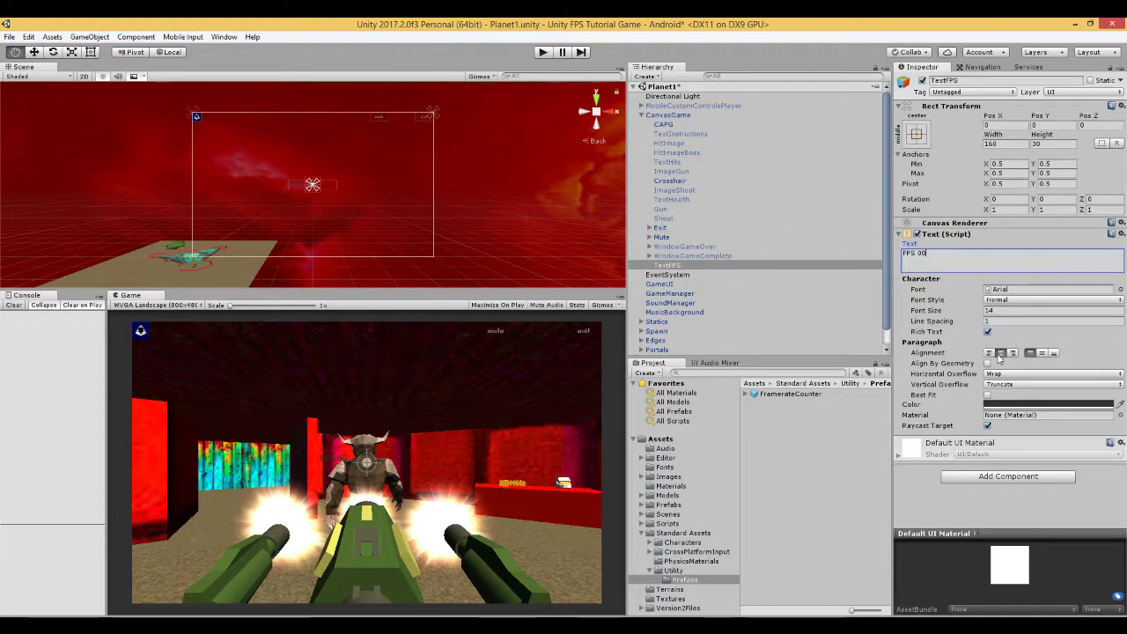
Step: Set both the horizontal and vertical overflow of TextFPS to Overflow
left_click(1053, 374)
left_click(1046, 397)
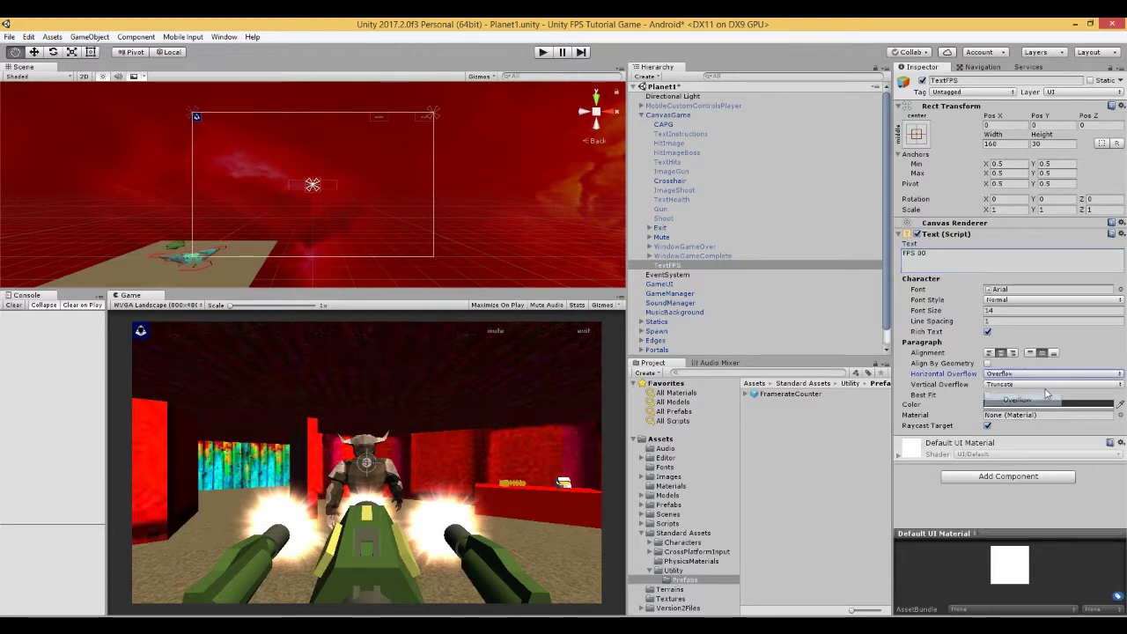
left_click(1048, 385)
left_click(1029, 409)
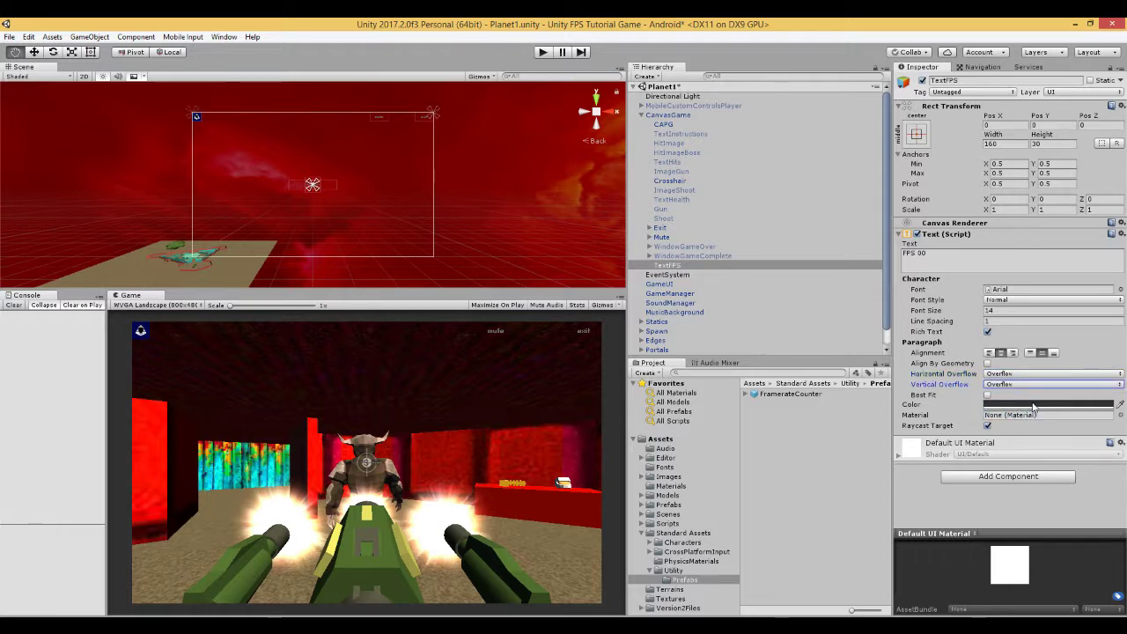
Step: Change the TextFPS color to the cyan preset (00FFFFFF) and set its font size to 32
left_click(1035, 405)
left_click(769, 371)
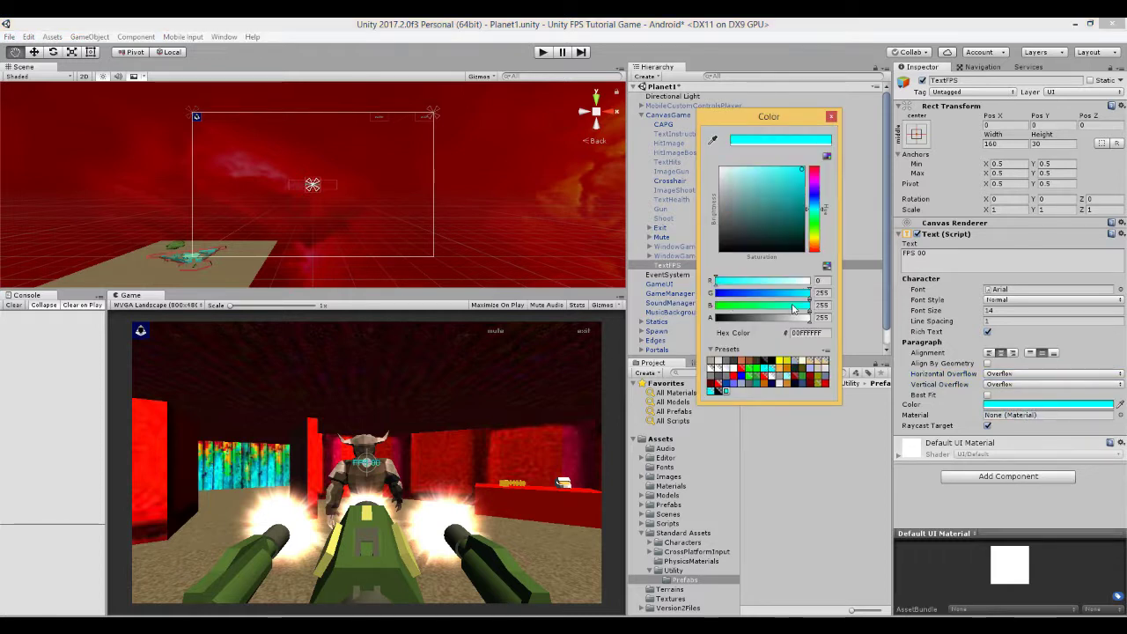
left_click(831, 118)
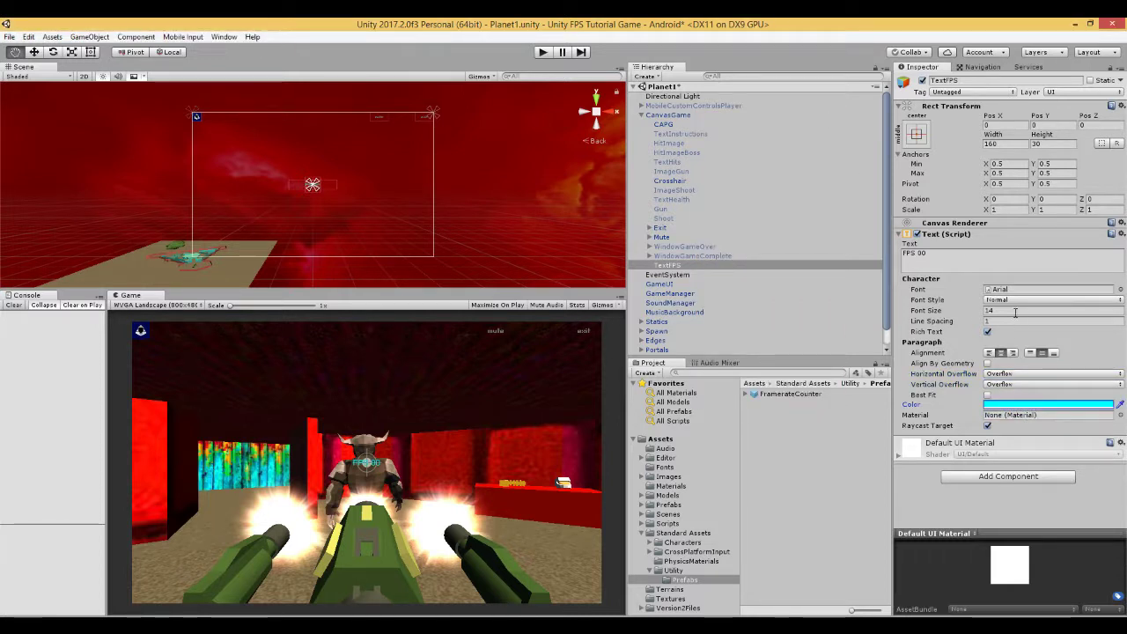
left_click(1016, 311)
type("32")
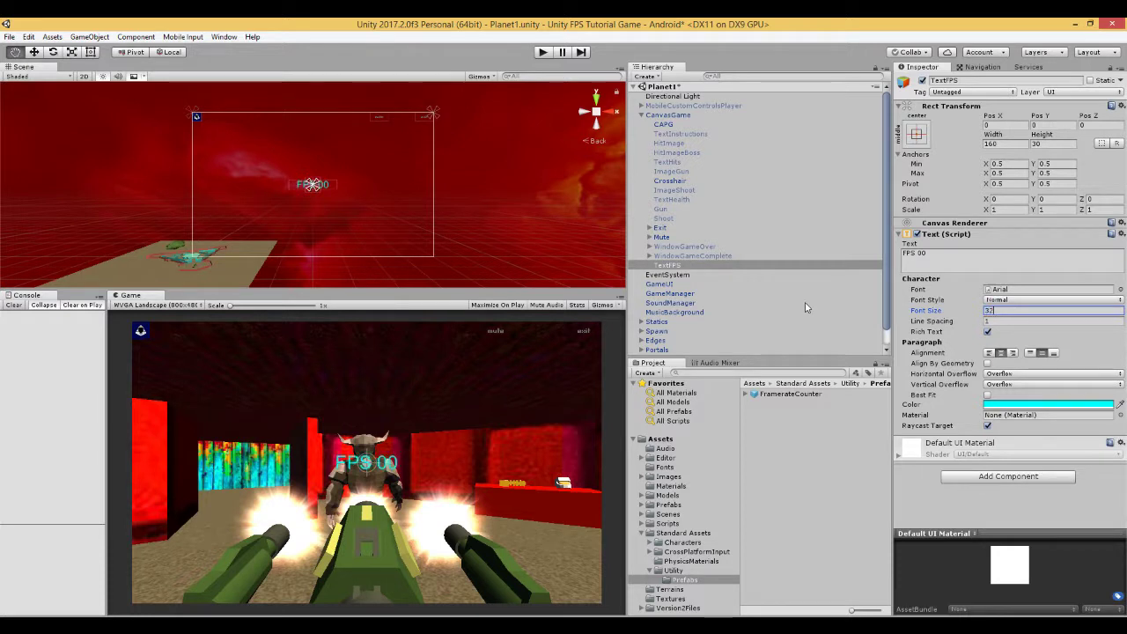
Step: Set the Pos Y of the TextFPS object to 150
left_click(673, 256)
left_click(671, 267)
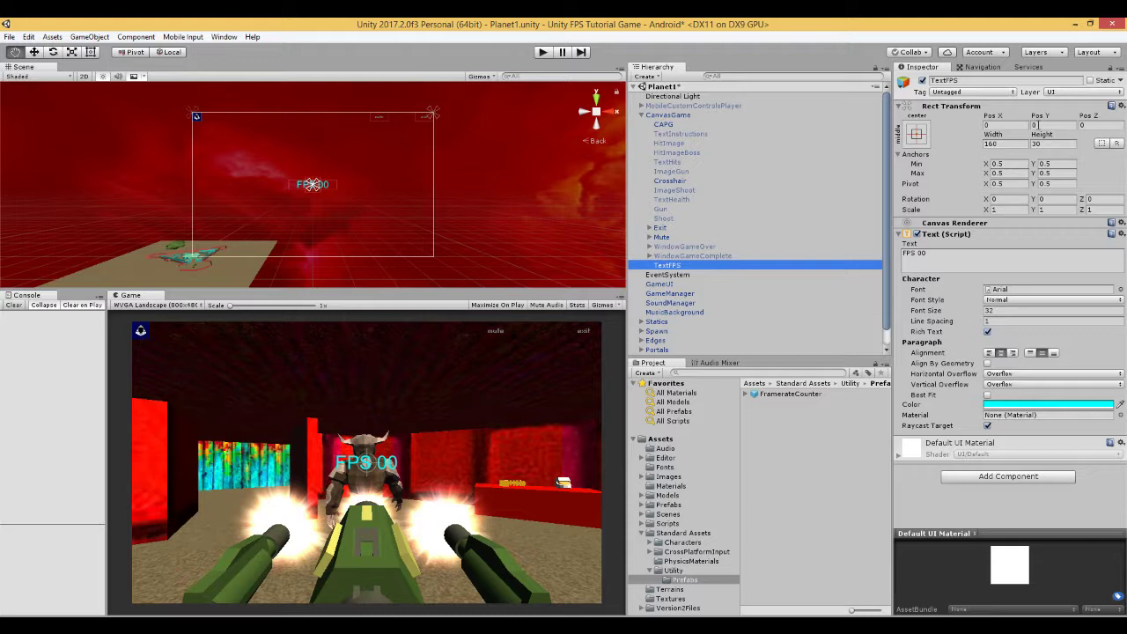
left_click(1033, 126)
type("1")
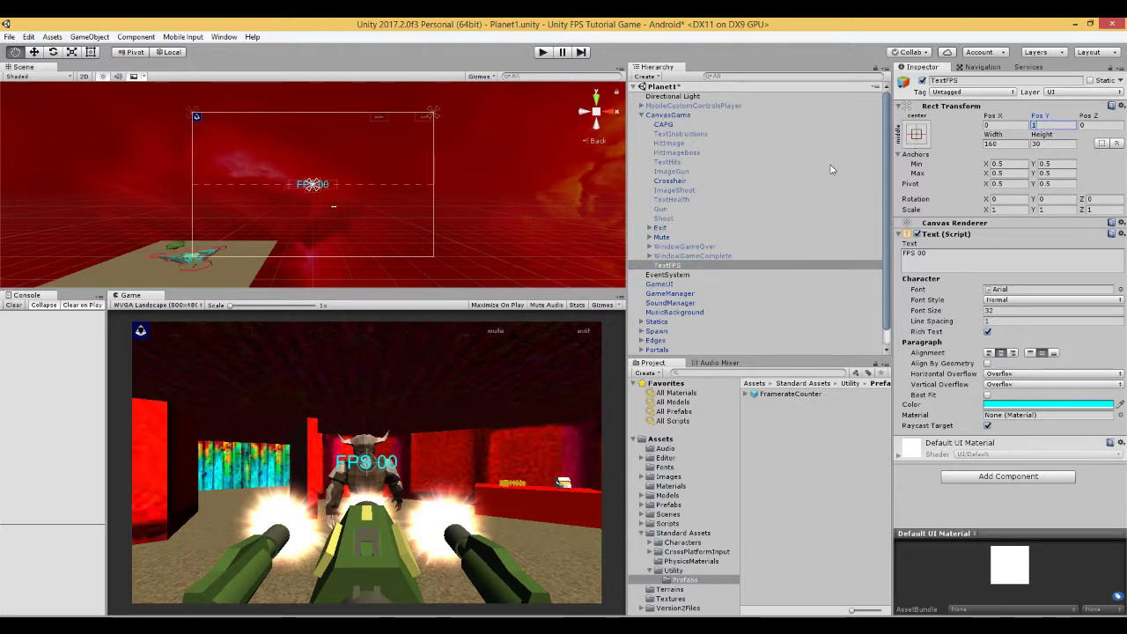
type("00")
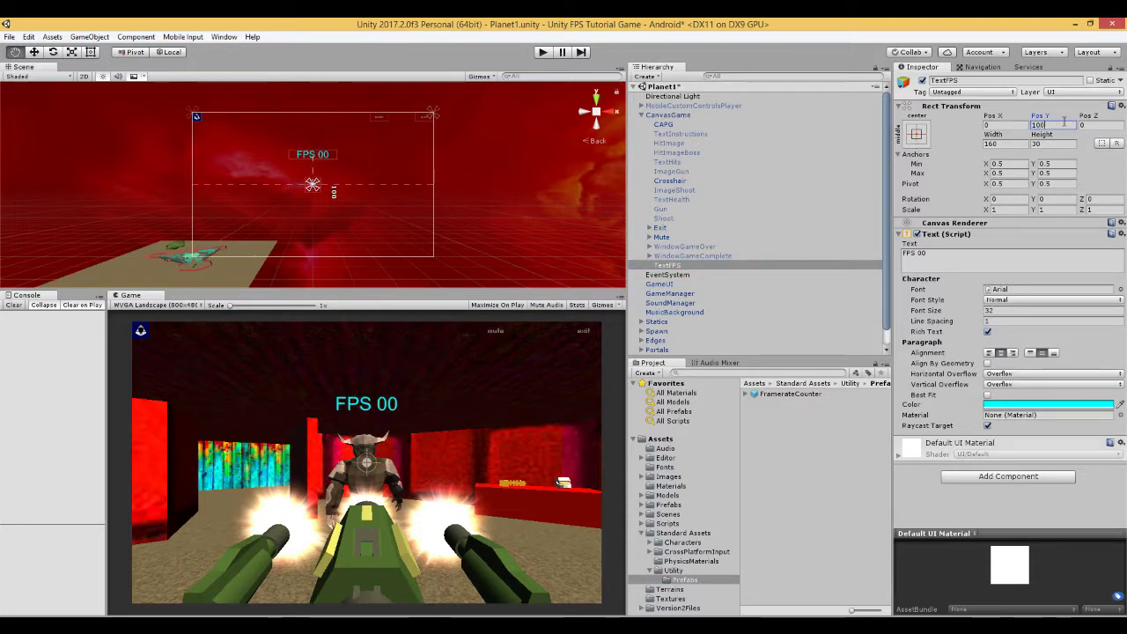
key("Return")
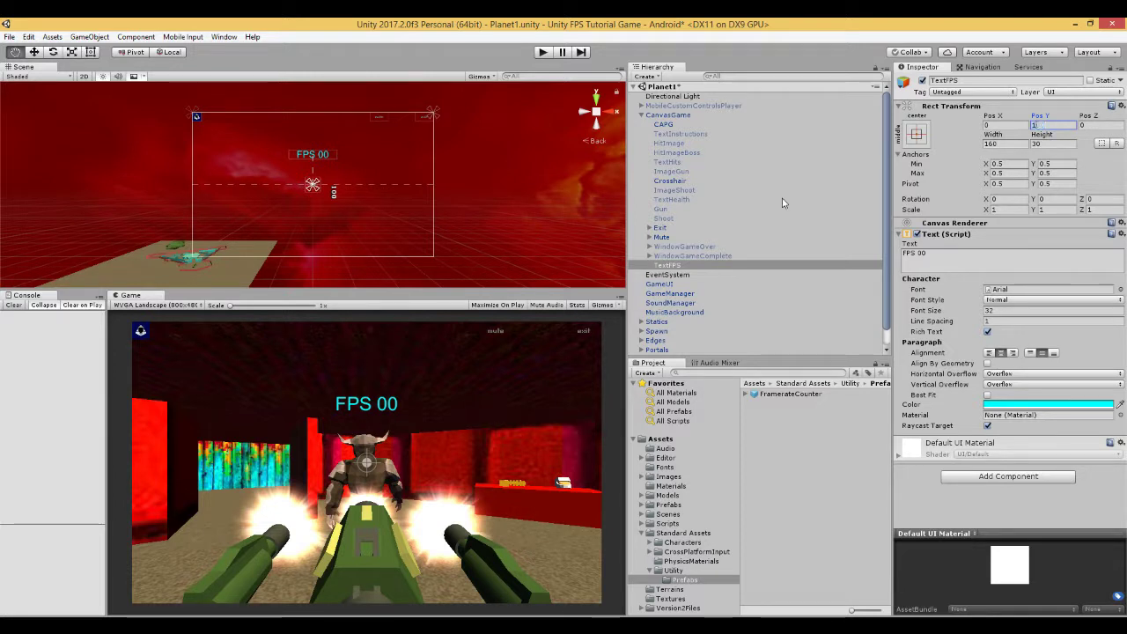
type("150")
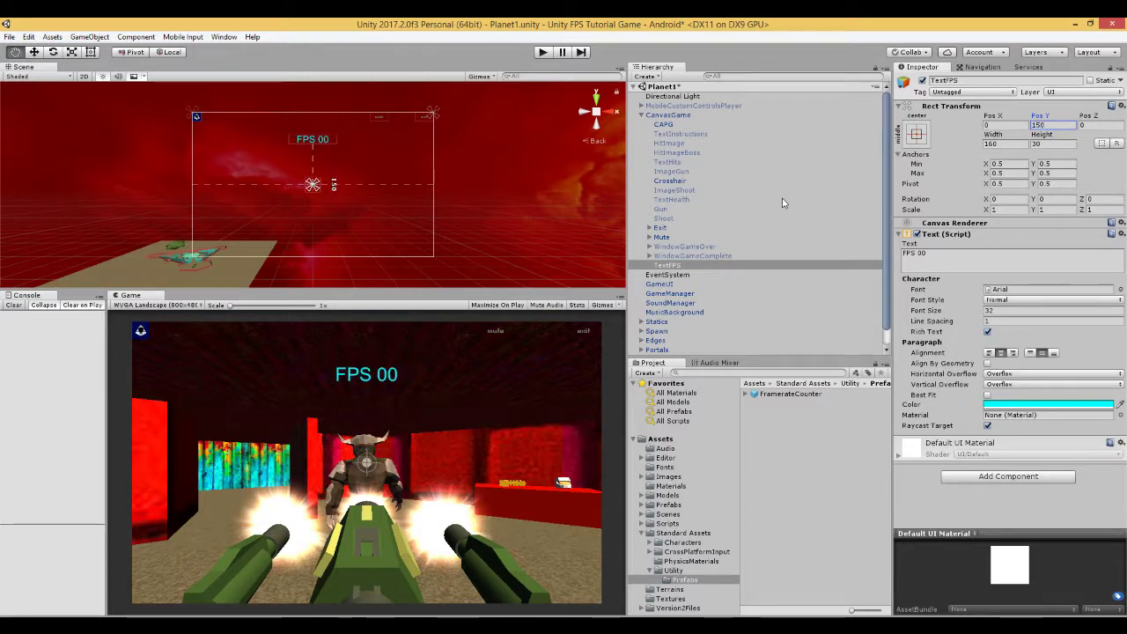
Step: Attach the FPSCounter script from the Standard Assets Utility folder to the TextFPS object
left_click(675, 116)
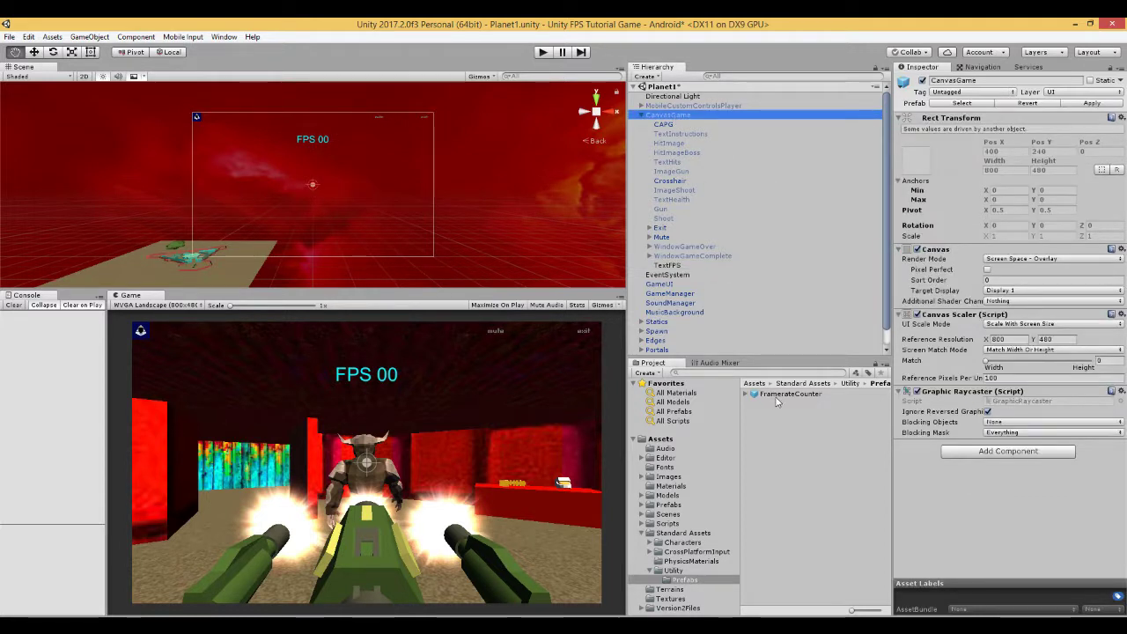
left_click(776, 396)
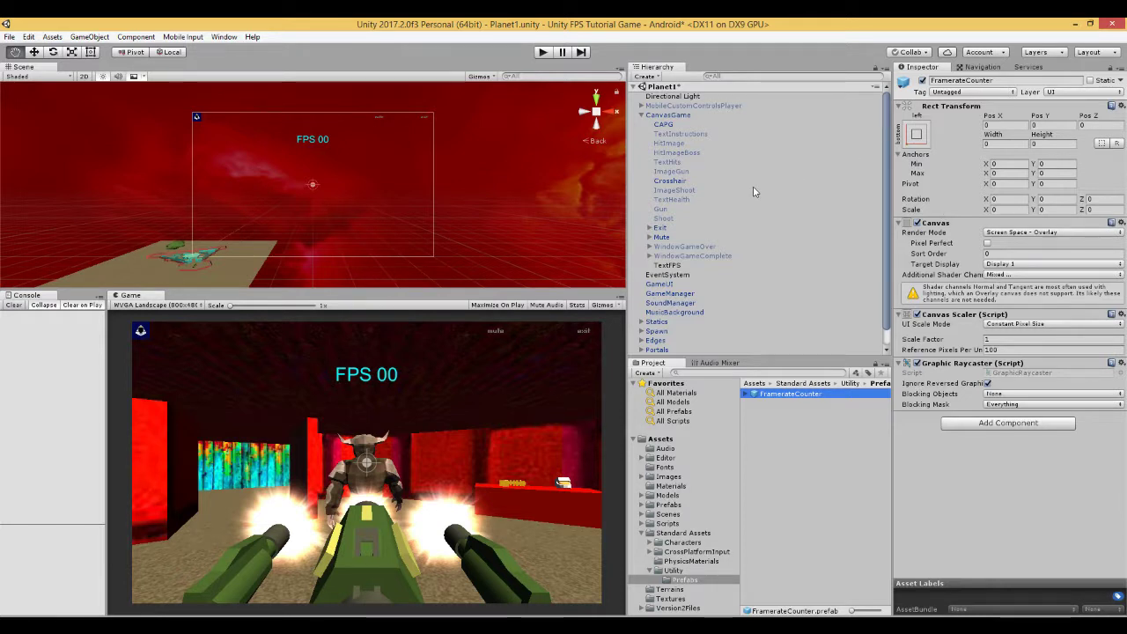
left_click(674, 117)
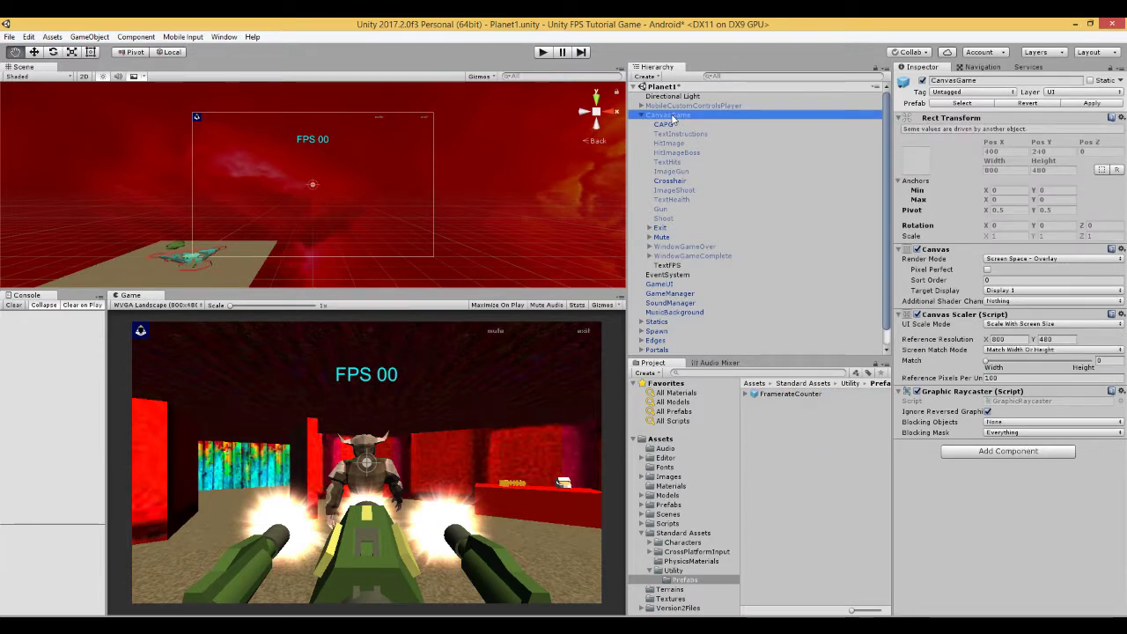
left_click(663, 266)
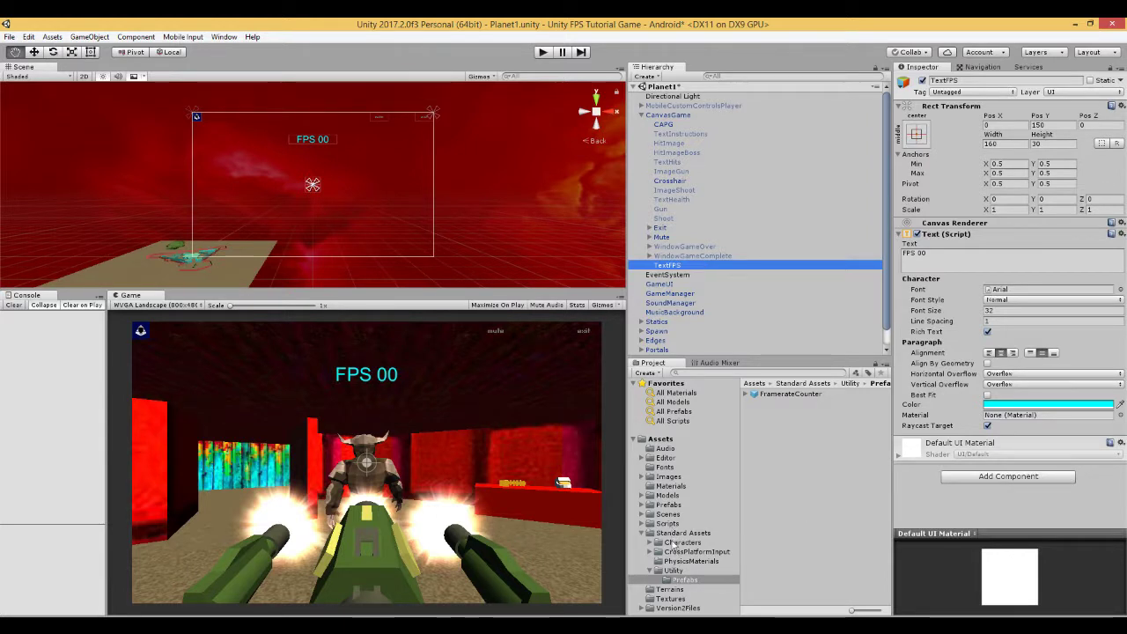
left_click(673, 572)
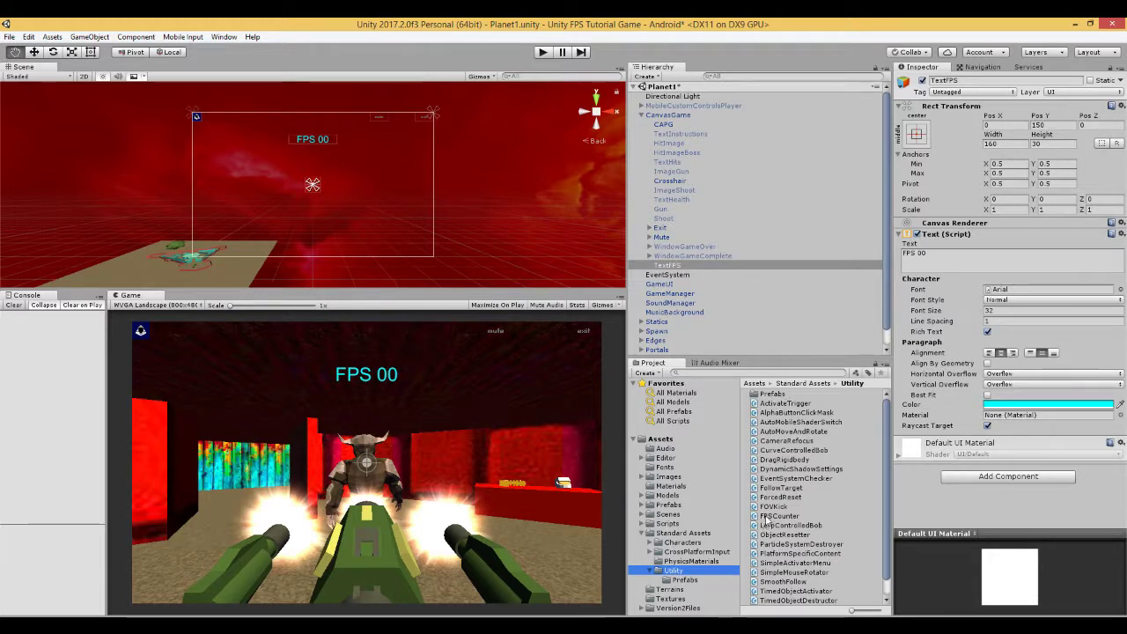
left_click_drag(766, 518, 998, 512)
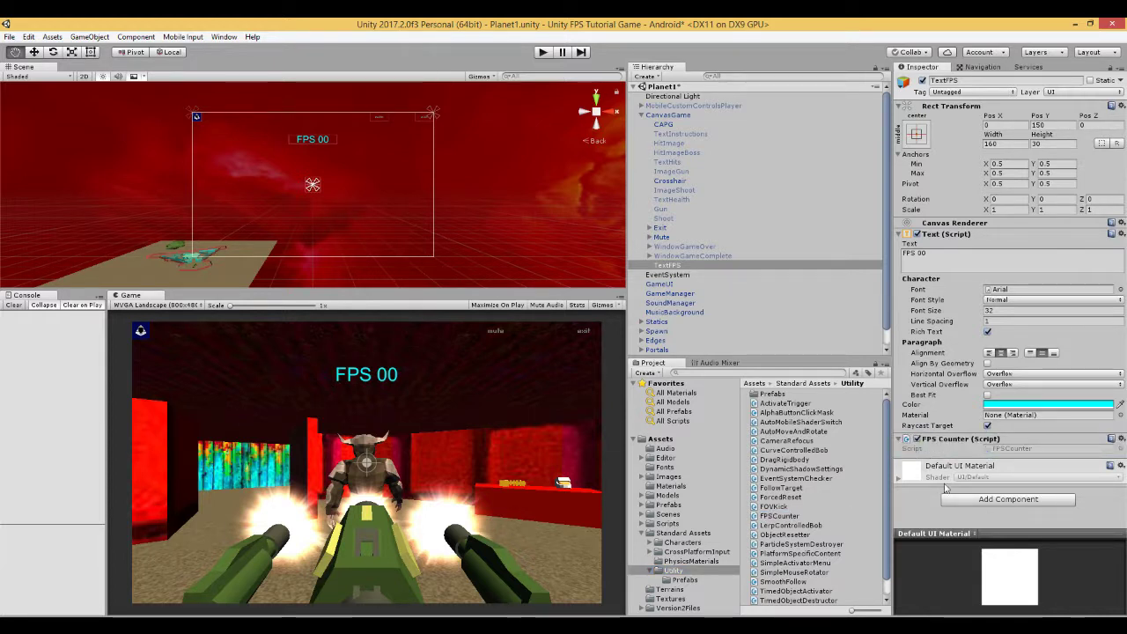
Step: Collapse CanvasGame in the hierarchy and the Standard Assets folder in the project, and clear the object selection
left_click(649, 256)
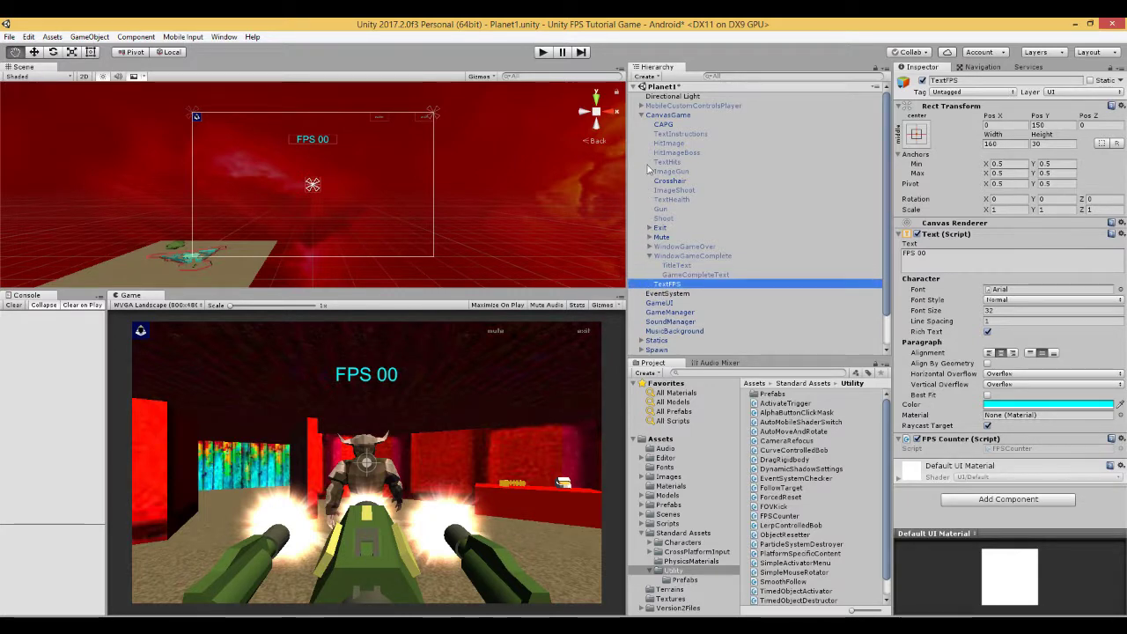
left_click(641, 116)
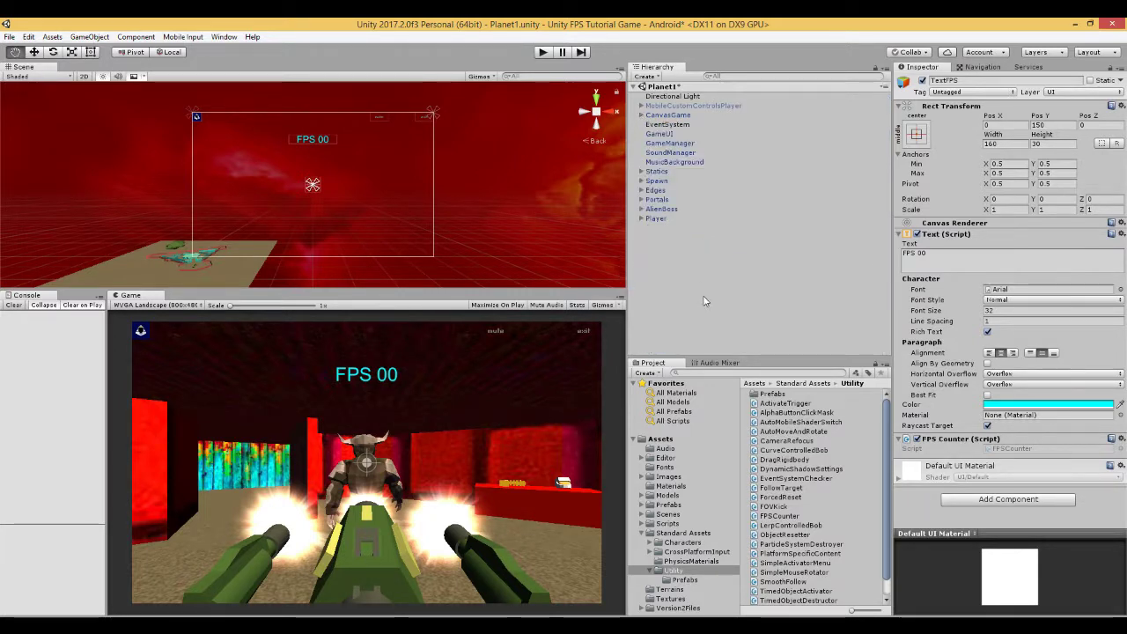
left_click(703, 301)
left_click(656, 152)
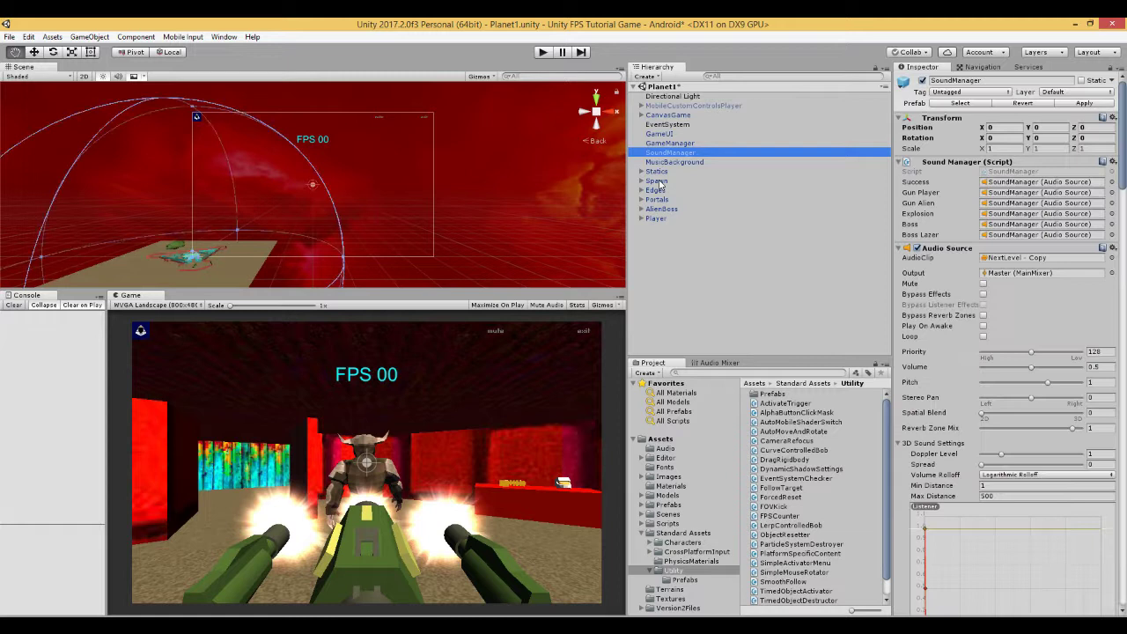
left_click(660, 176)
left_click(681, 246)
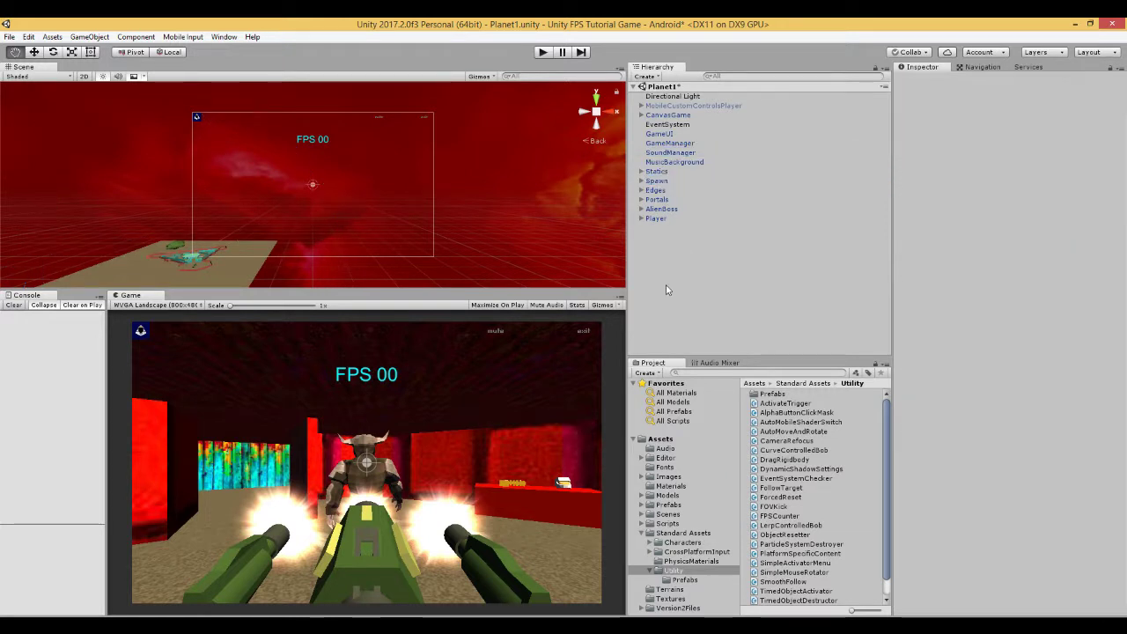
left_click(643, 533)
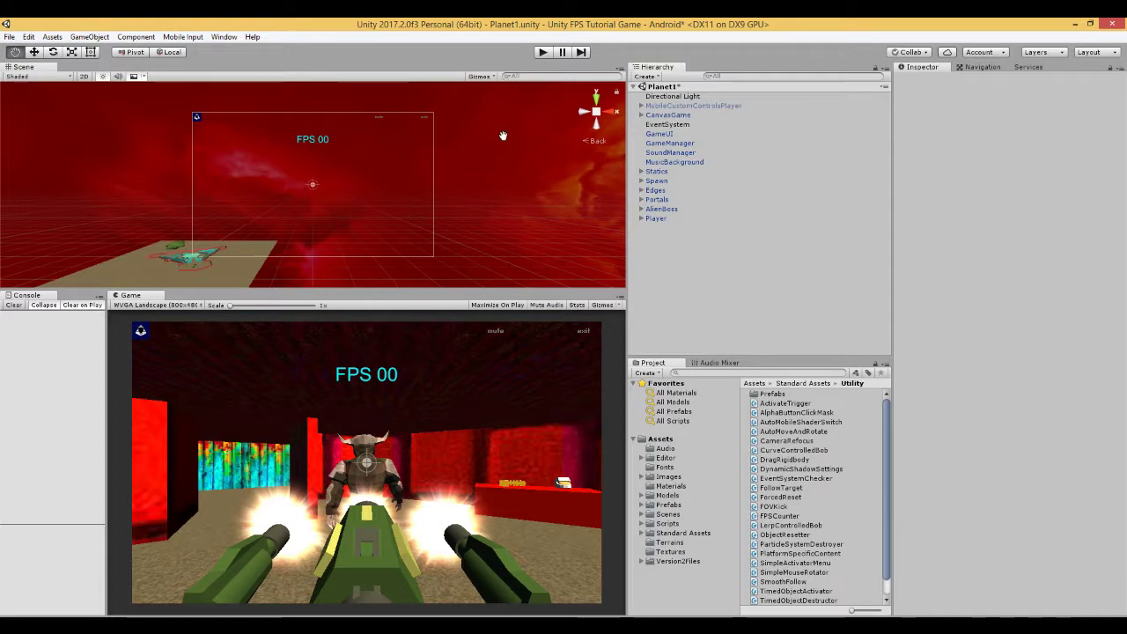
Step: Play-test the Planet1 scene, moving through the level and shooting aliens while watching the TextFPS frame rate counter
left_click(542, 53)
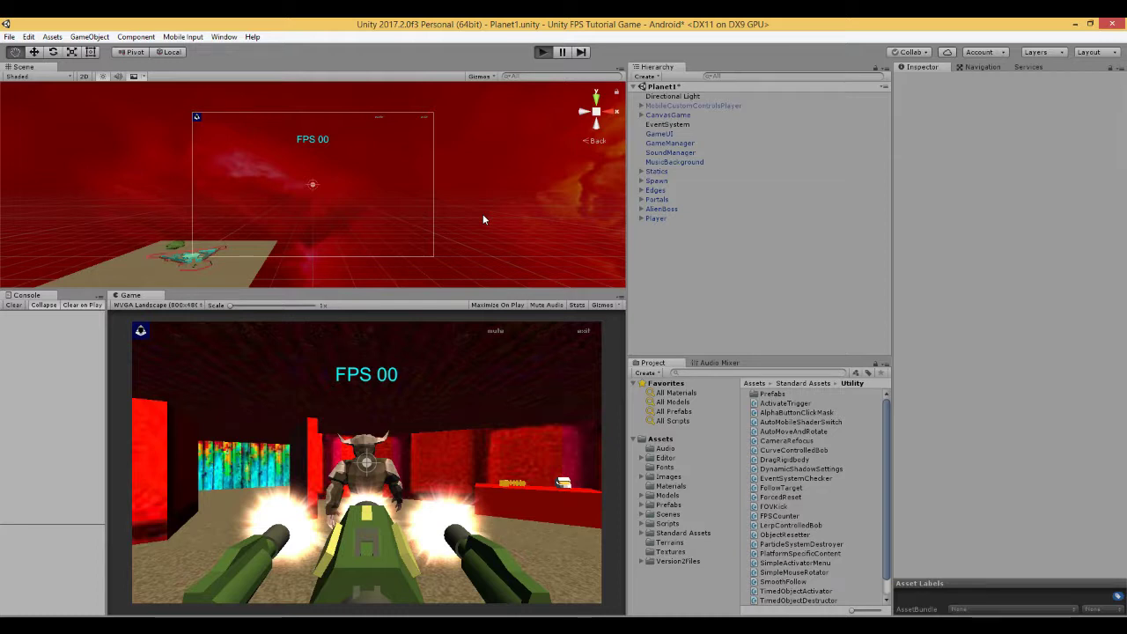
key("ctrl+p")
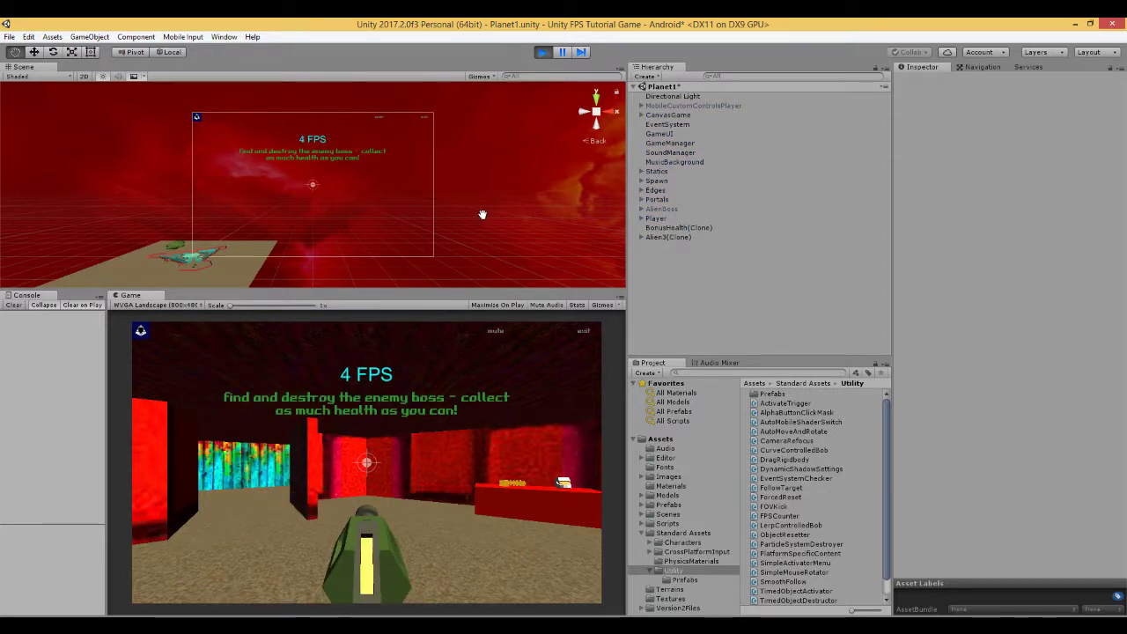
key("w")
key("ctrl")
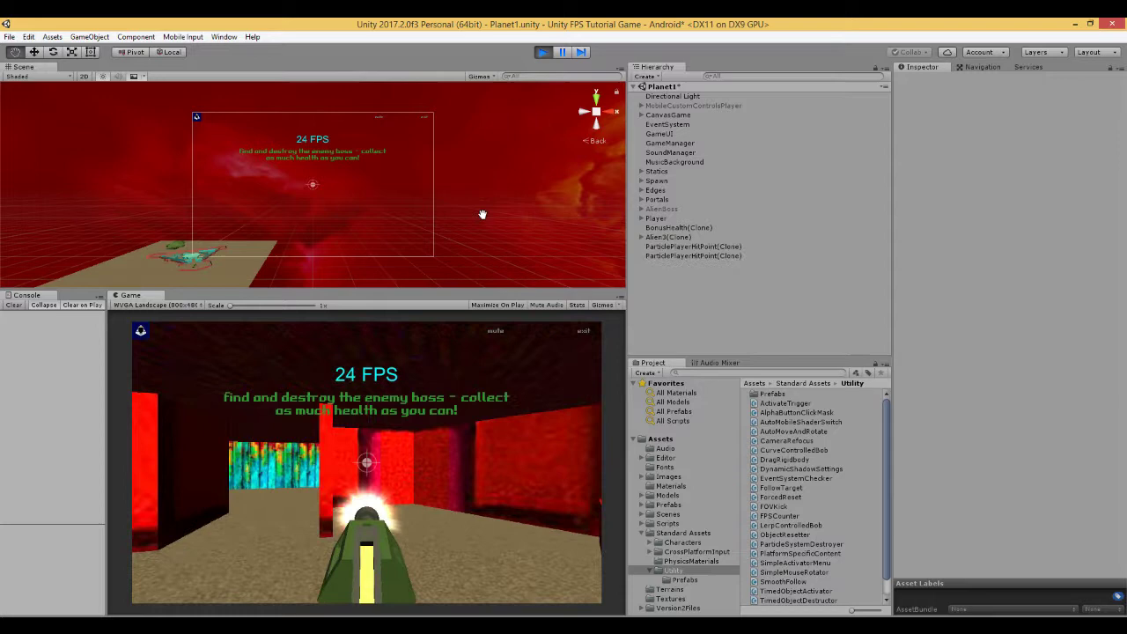
key("w")
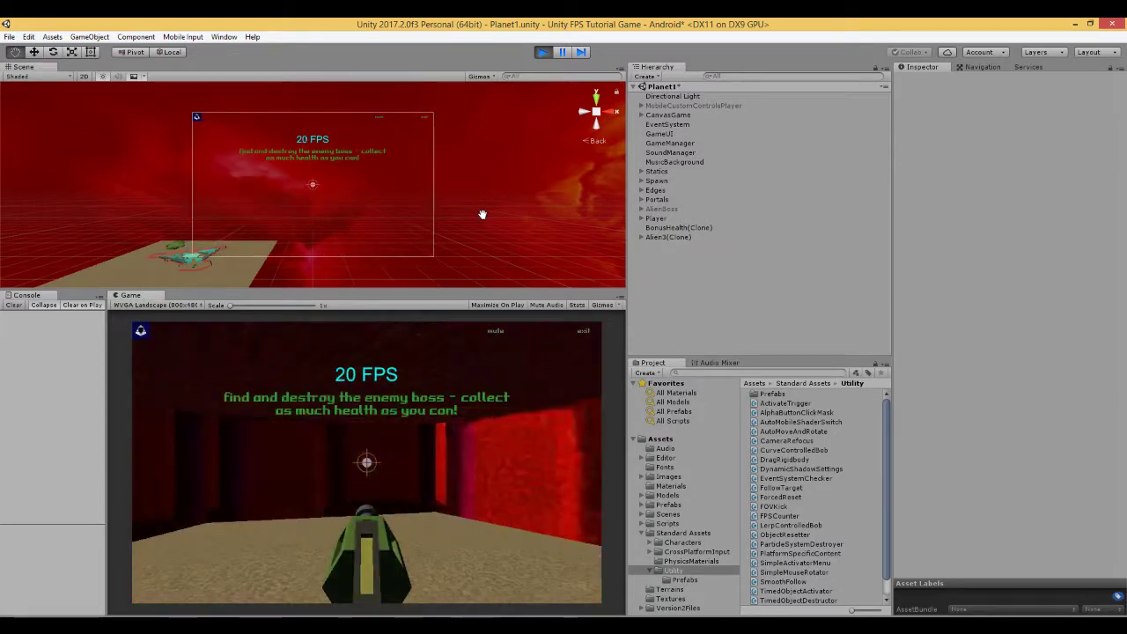
key("w")
key("ctrl")
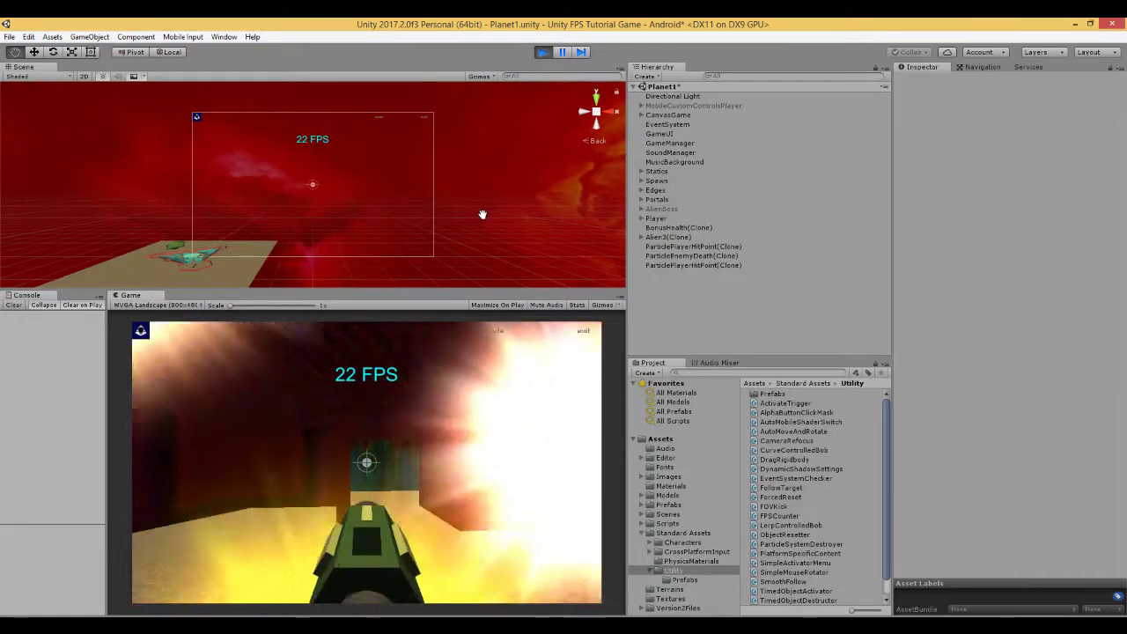
key("w")
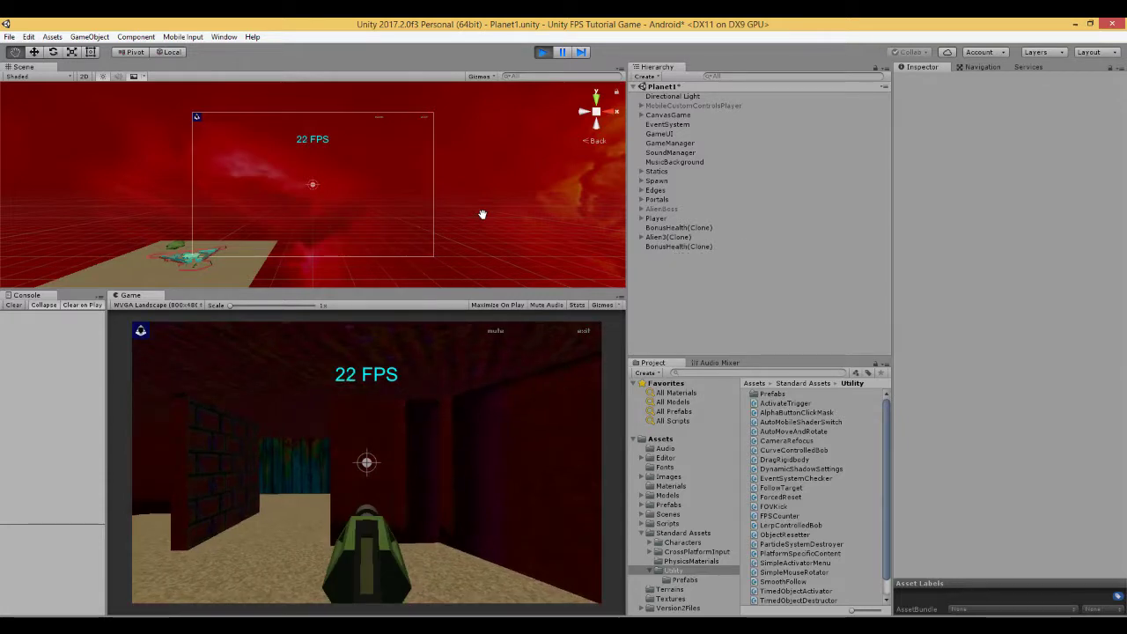
key("w")
key("ctrl")
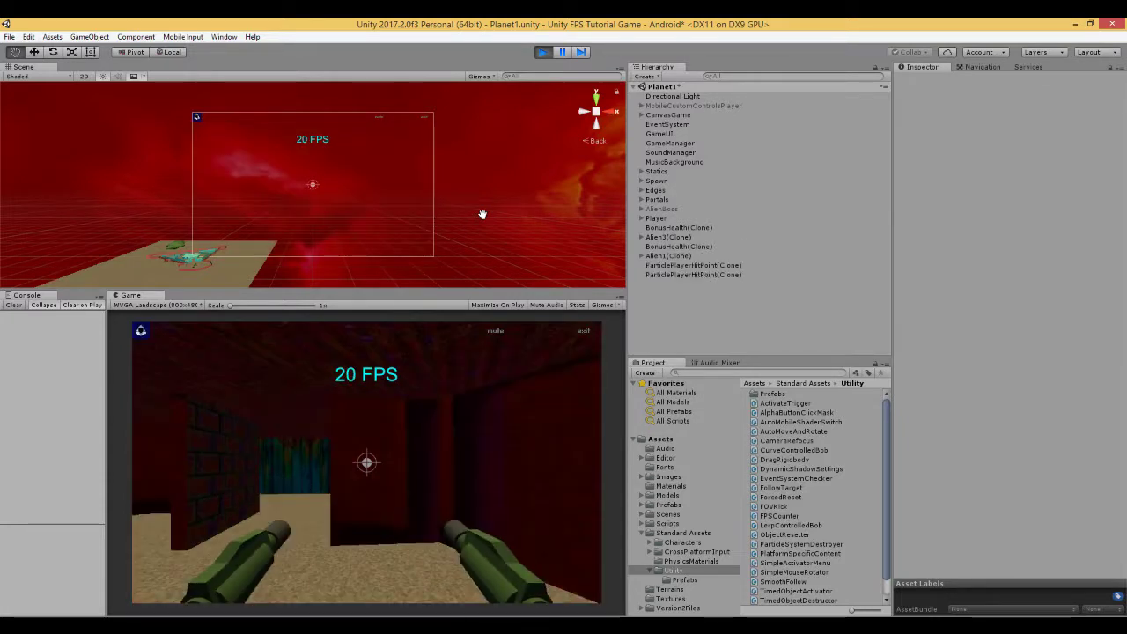
key("Left")
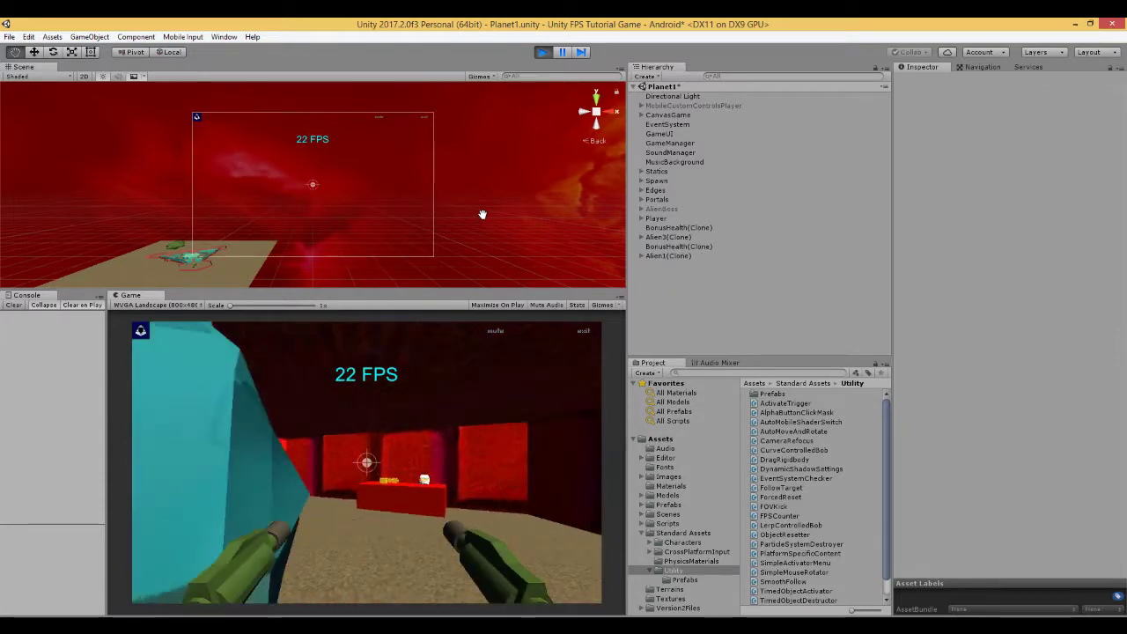
key("ctrl")
key("ctrl")
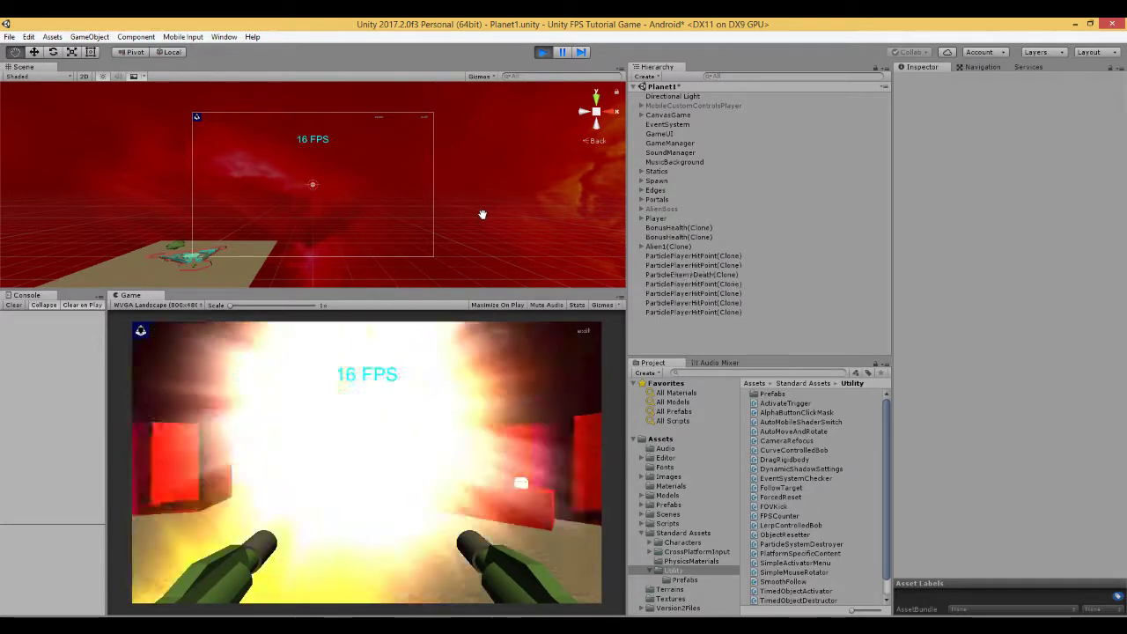
key("w")
key("Left")
key("Down")
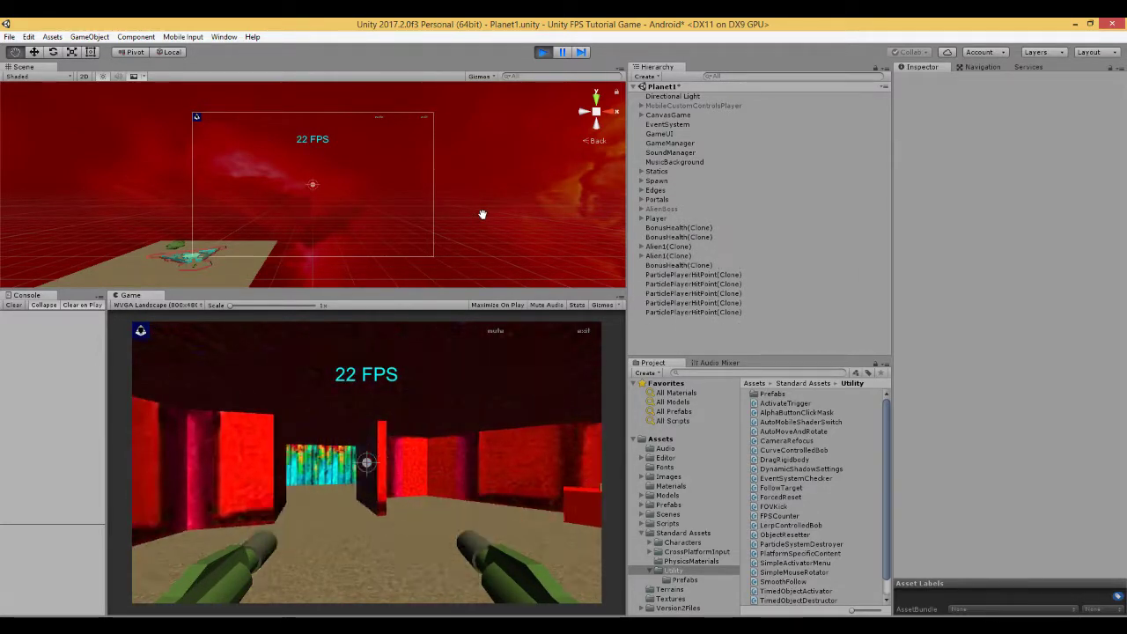
key("Up")
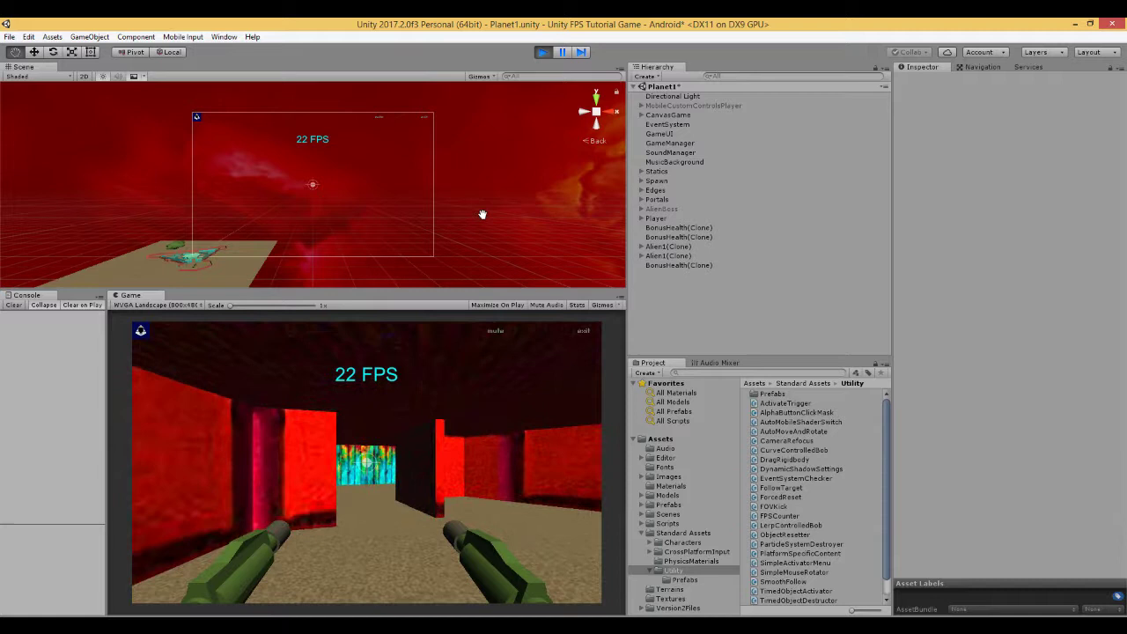
key("Right")
key("Right")
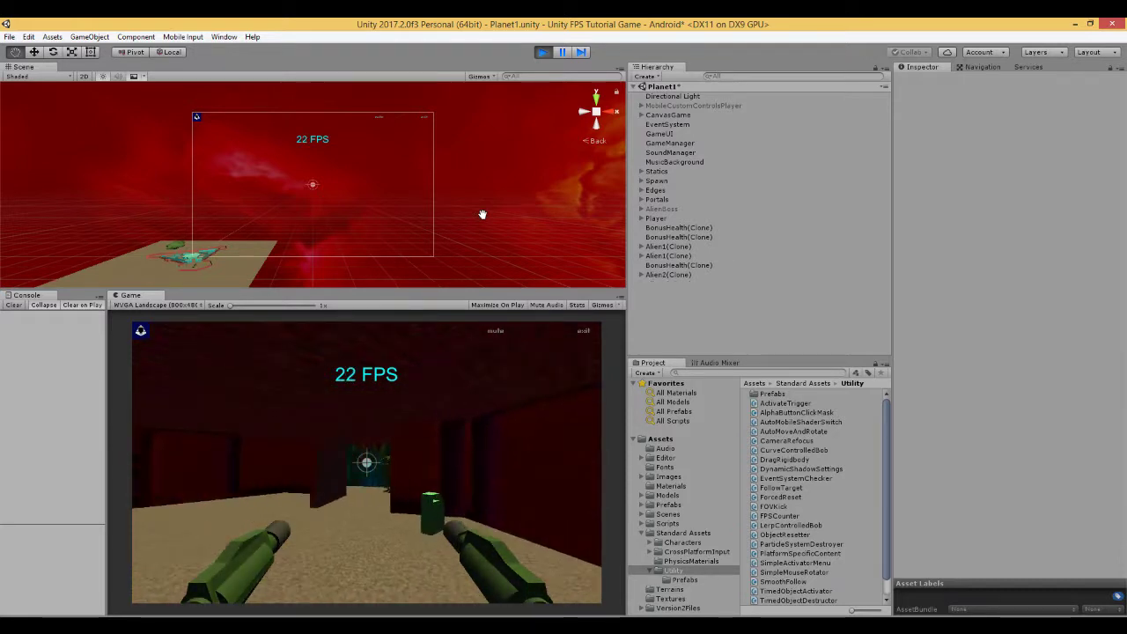
key("ctrl")
key("ctrl")
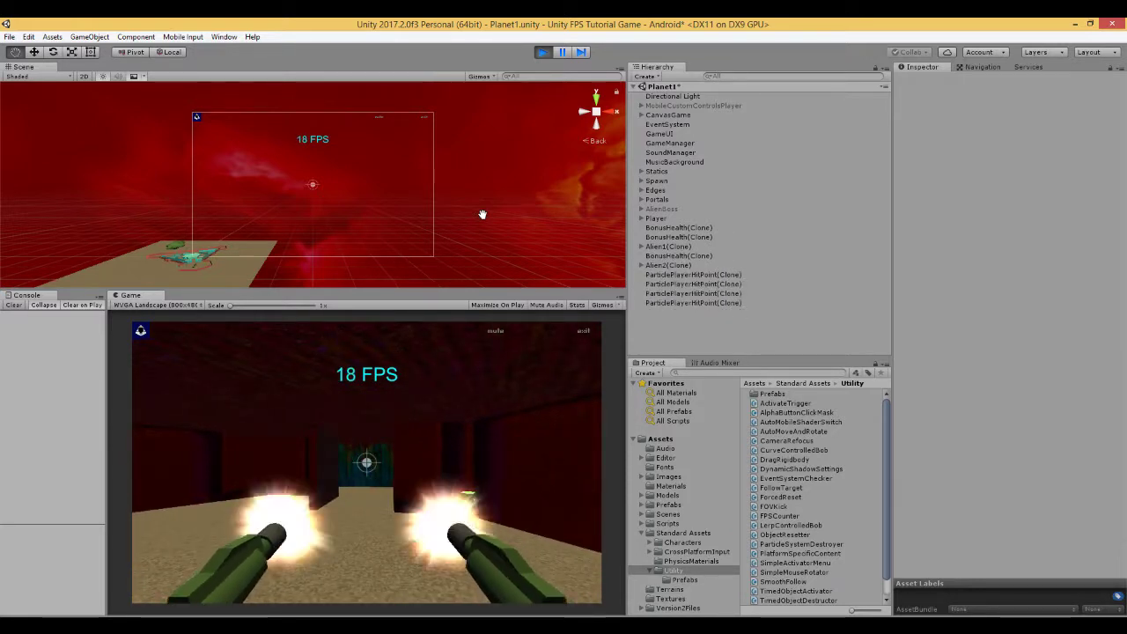
key("Right")
key("Left")
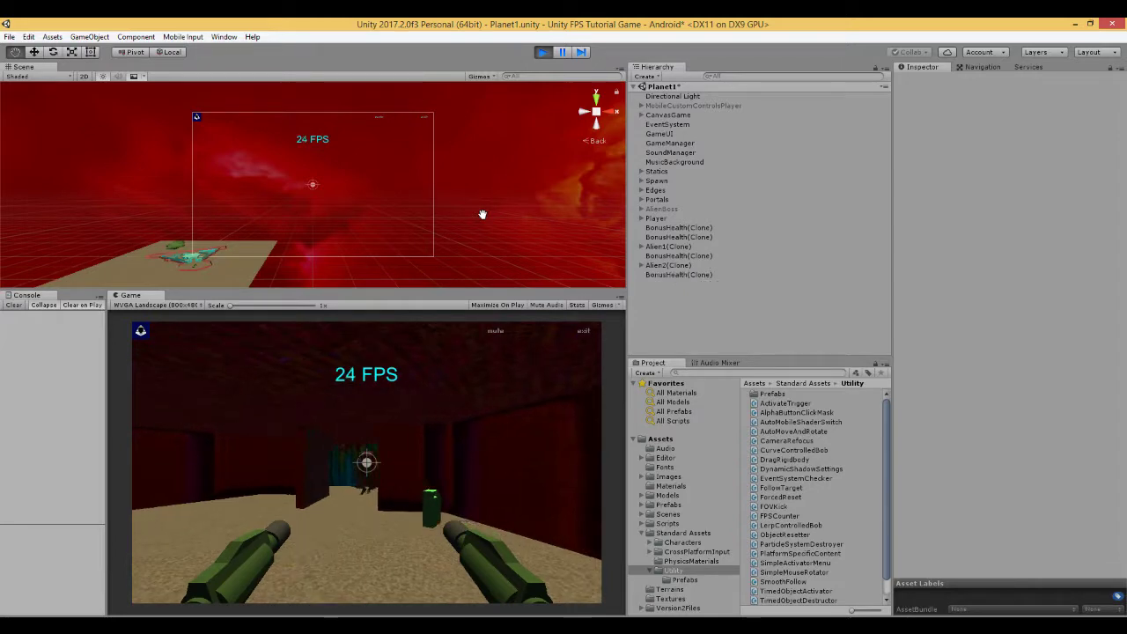
key("ctrl")
key("Left")
key("ctrl")
key("Right")
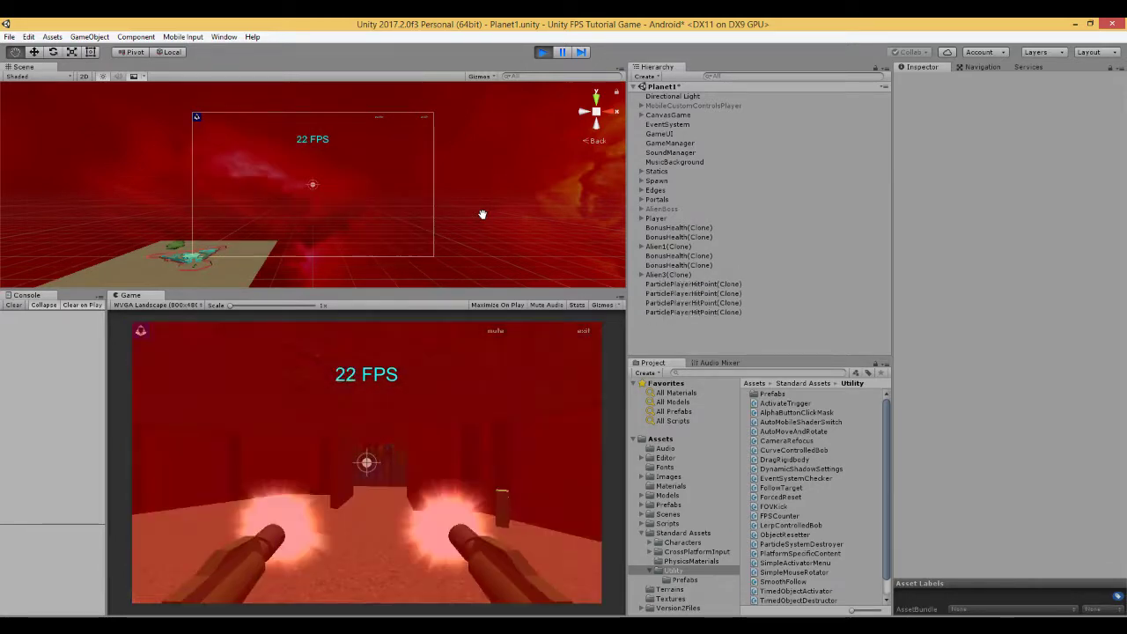
key("Left")
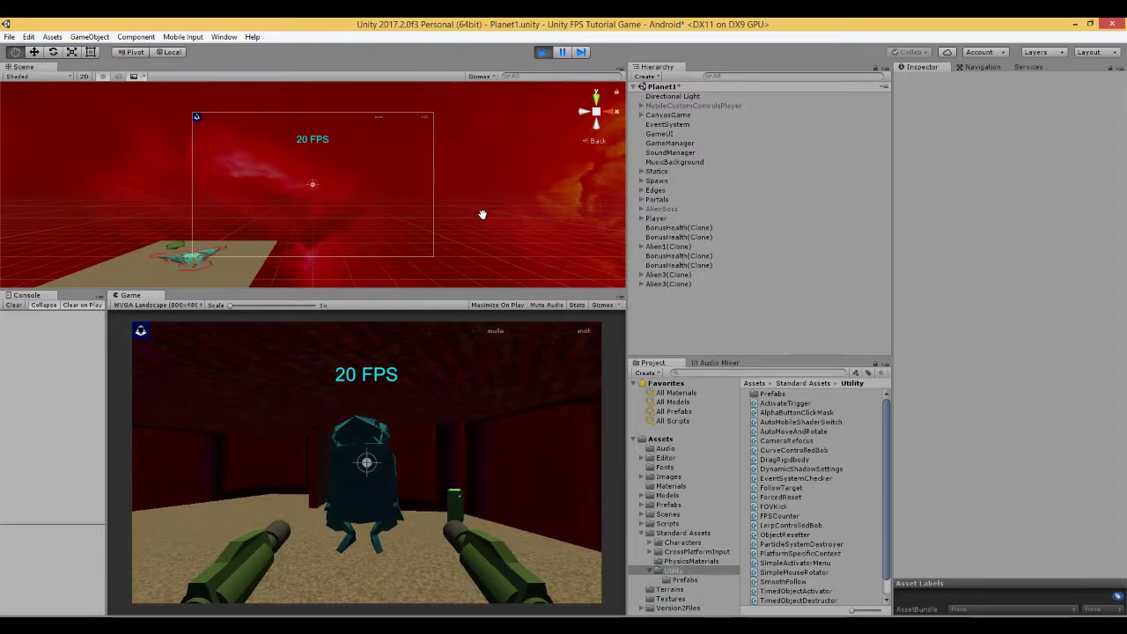
key("ctrl")
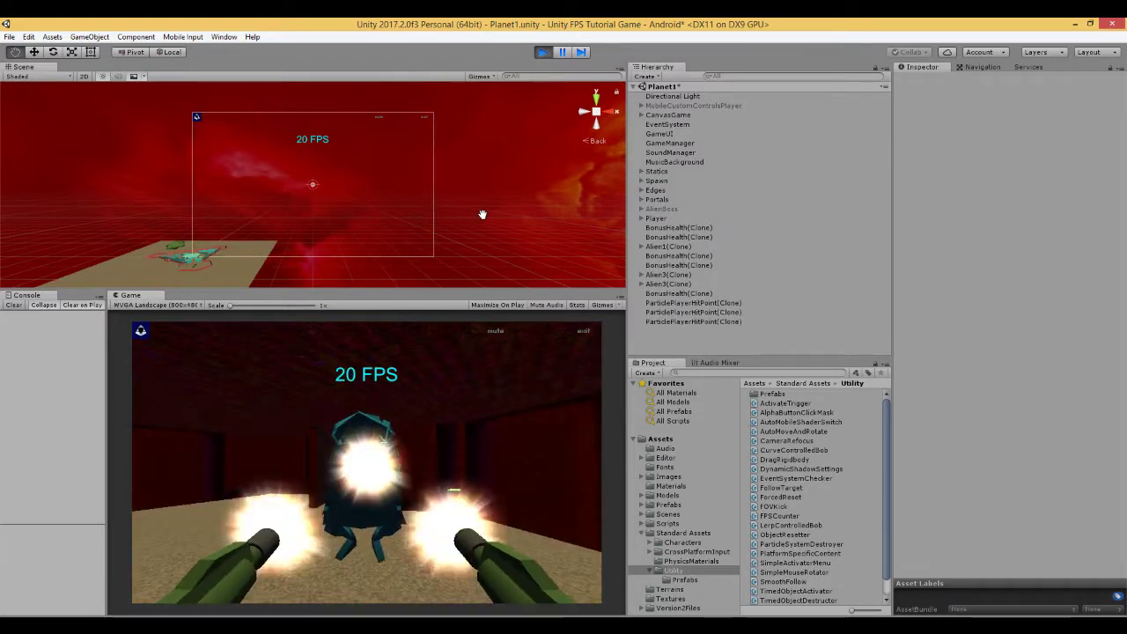
key("Right")
key("Left")
key("ctrl")
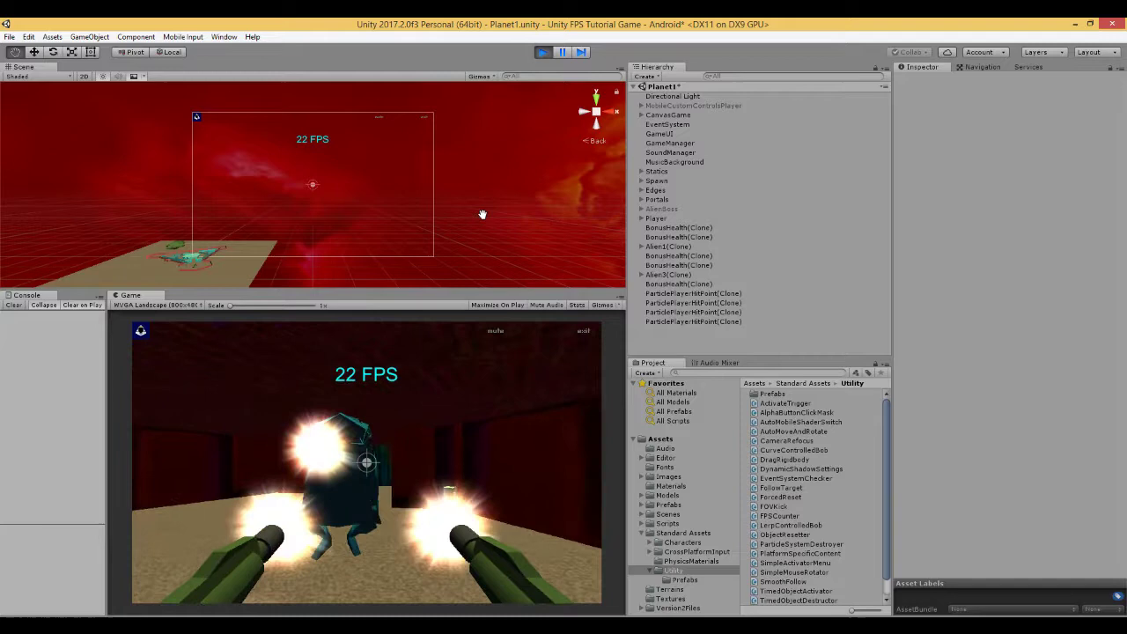
key("Right")
key("Up")
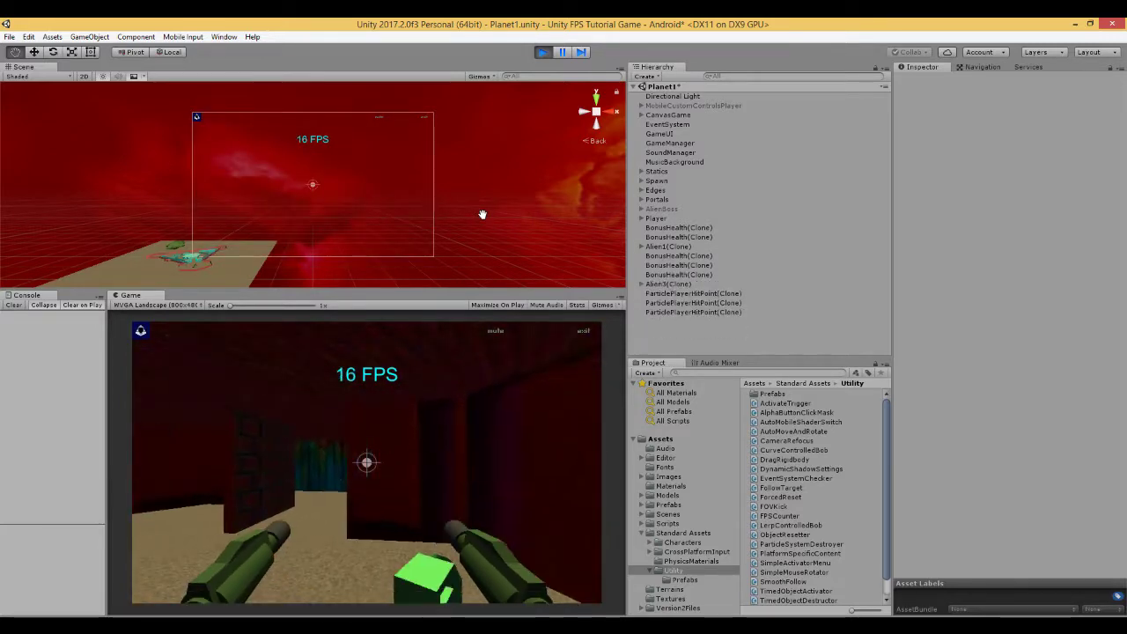
Step: Continue the Planet1 play-test by fighting the remaining aliens through the rooms, checking the FPS counter during combat, and exit play mode
key("Left")
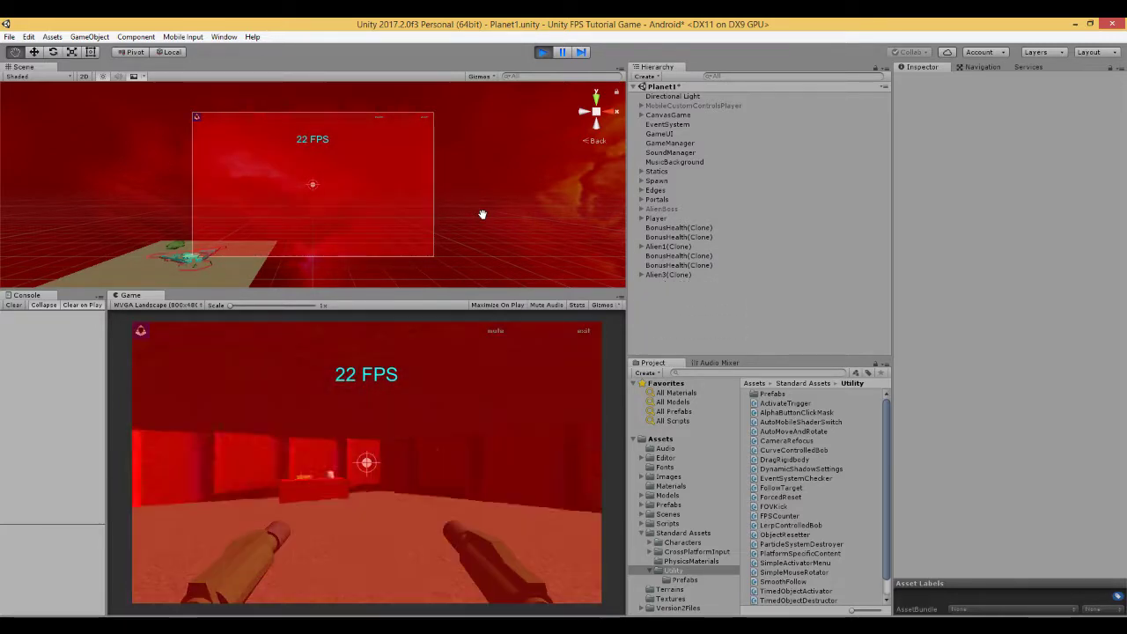
key("Right")
key("Left")
key("ctrl")
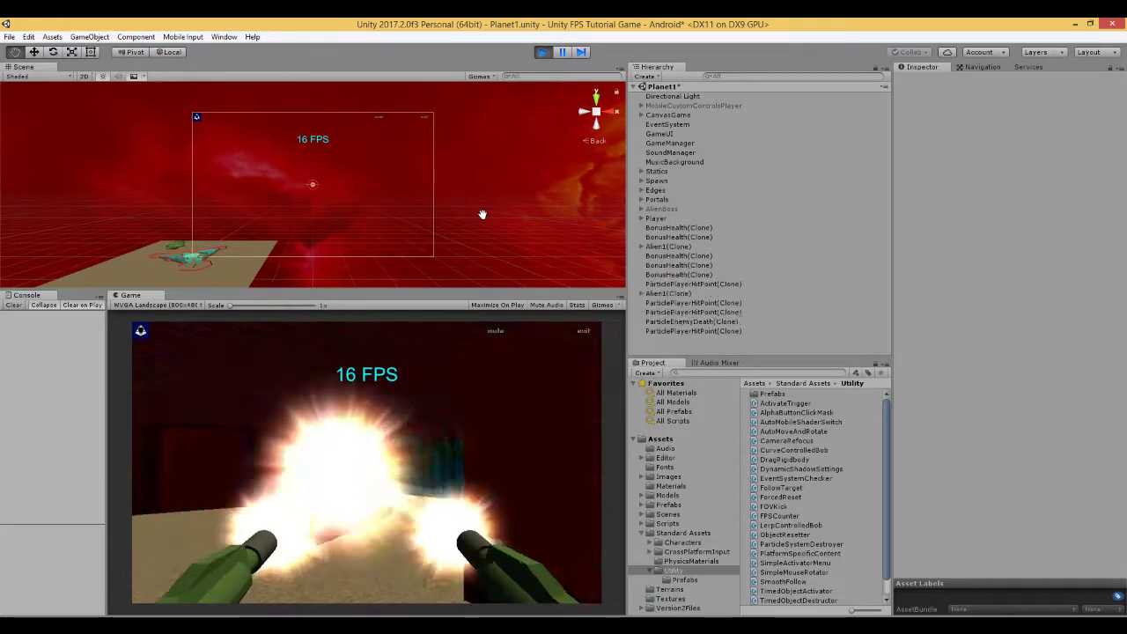
key("Right")
key("Left")
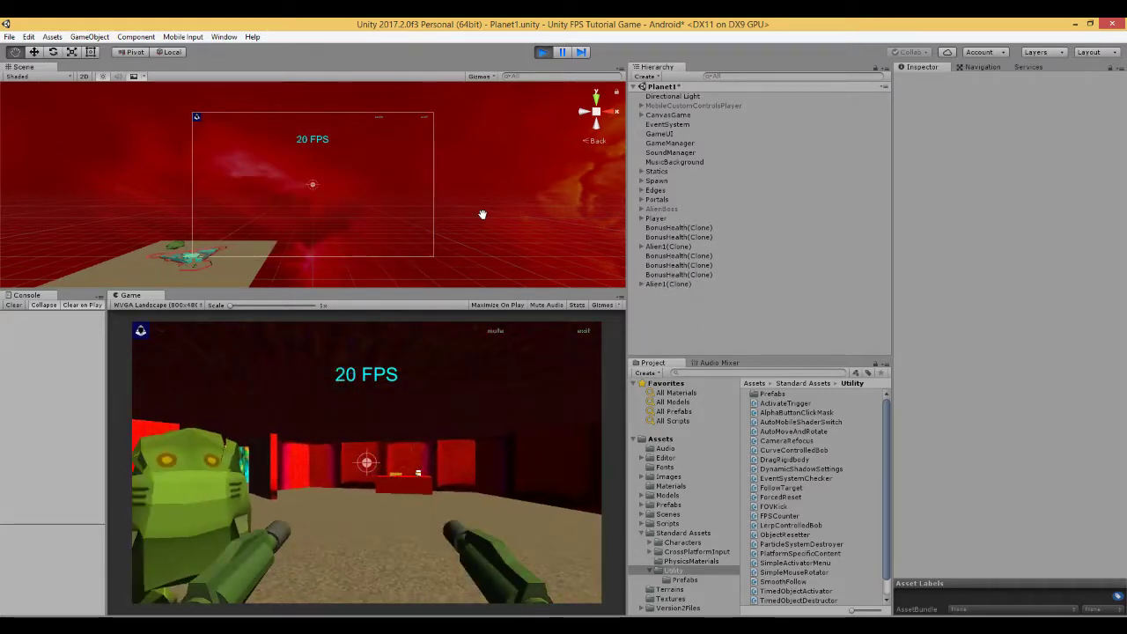
key("ctrl")
key("Right")
key("Up")
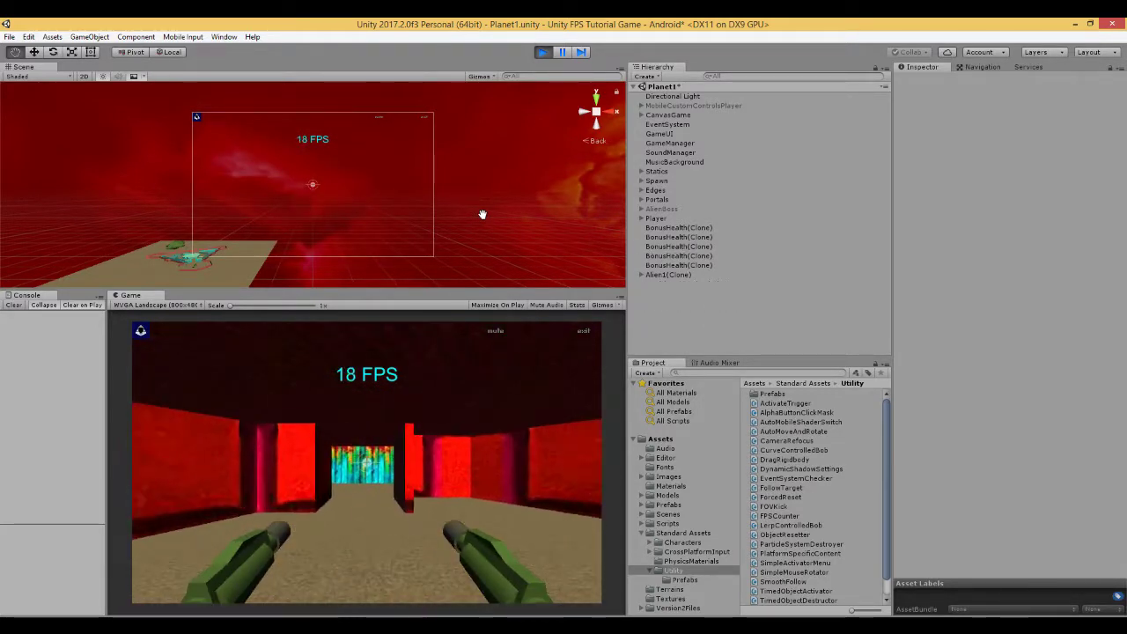
key("Left")
key("Right")
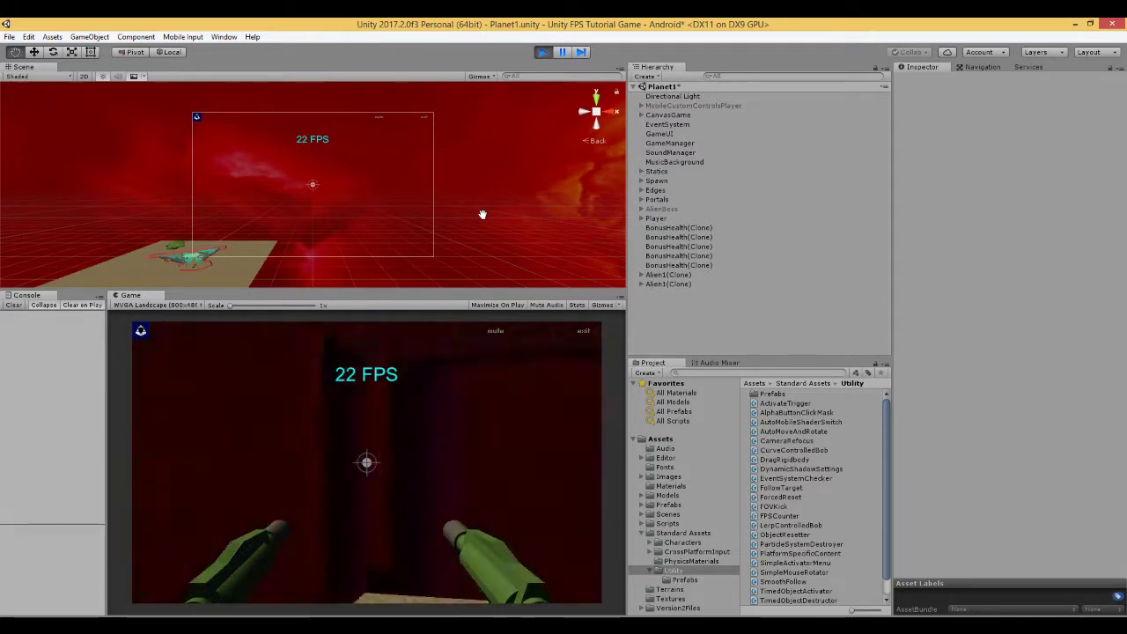
key("ctrl")
key("Right")
key("Down")
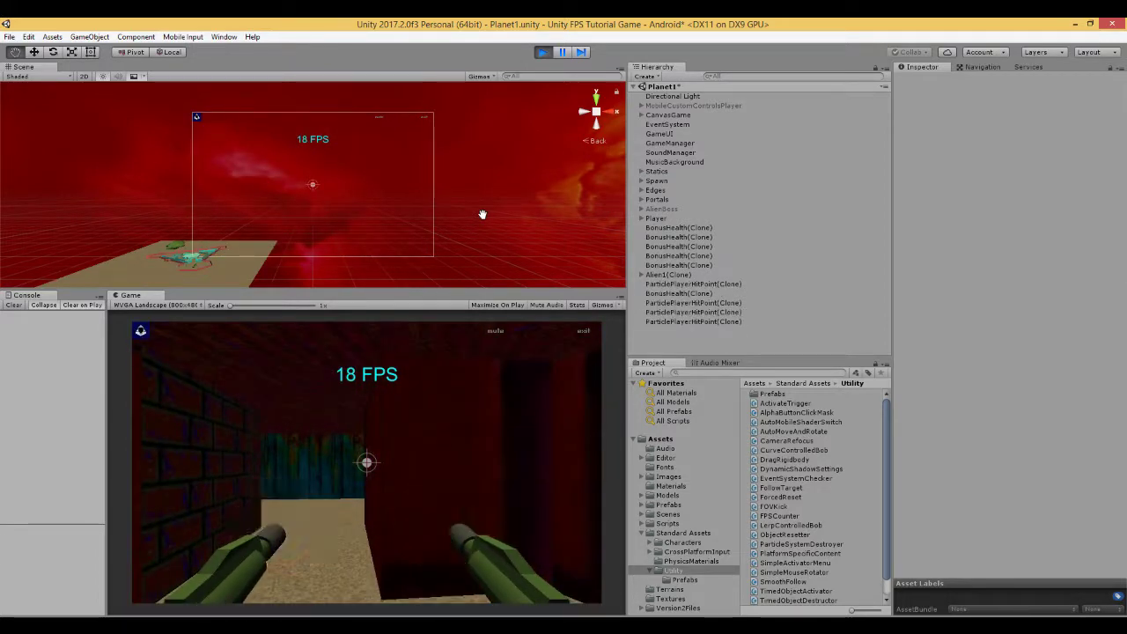
key("Left")
key("ctrl")
key("Right")
key("ctrl")
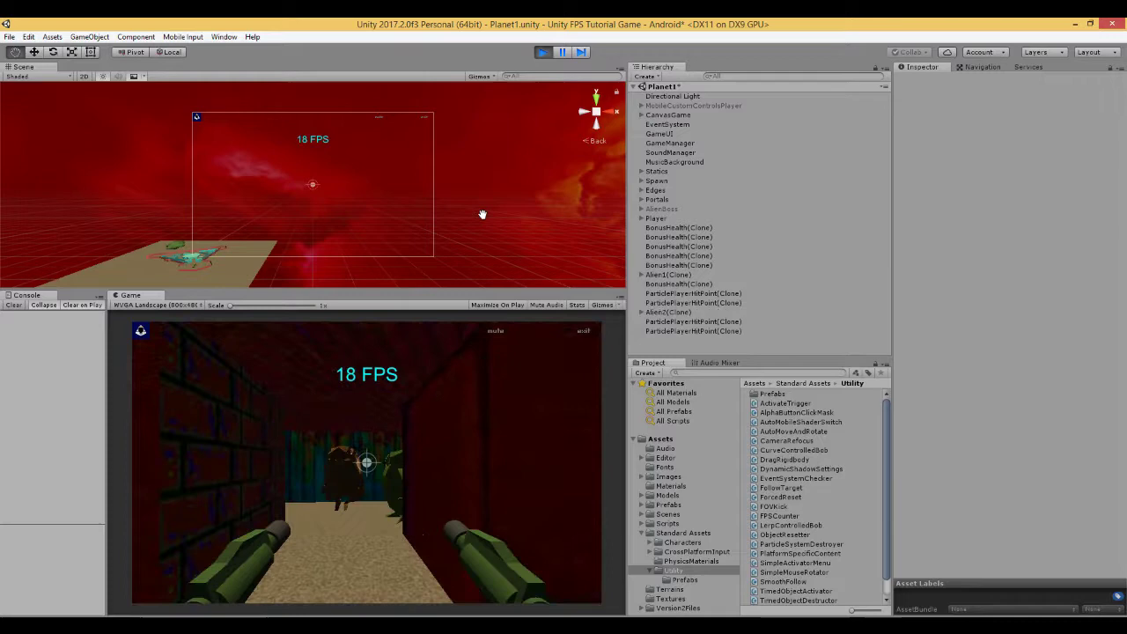
key("Left")
key("ctrl")
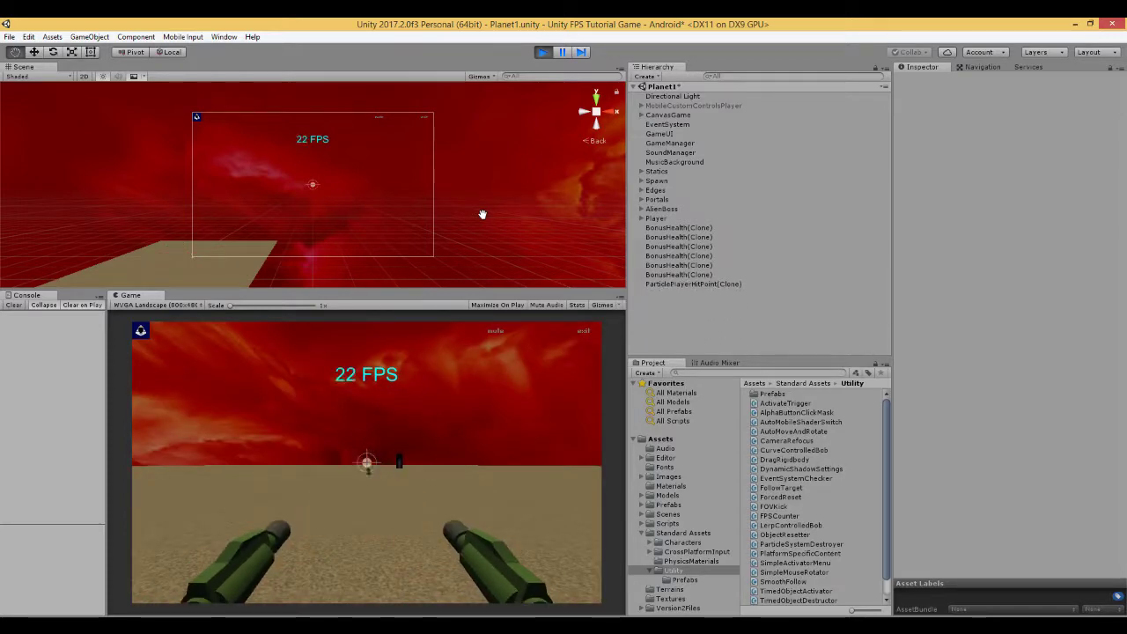
left_click(544, 52)
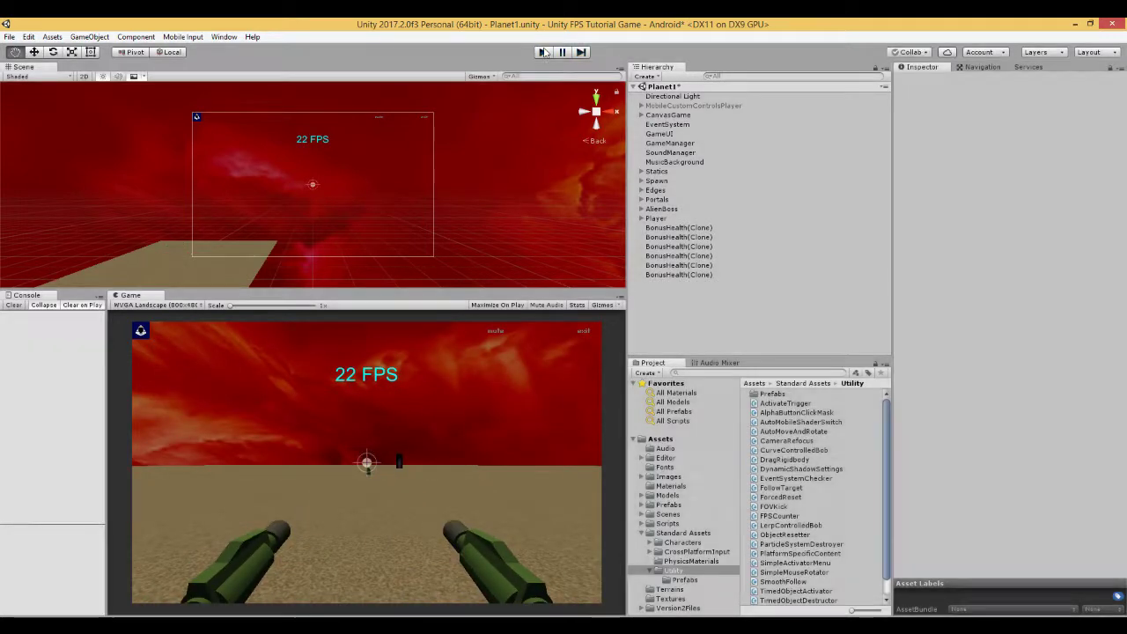